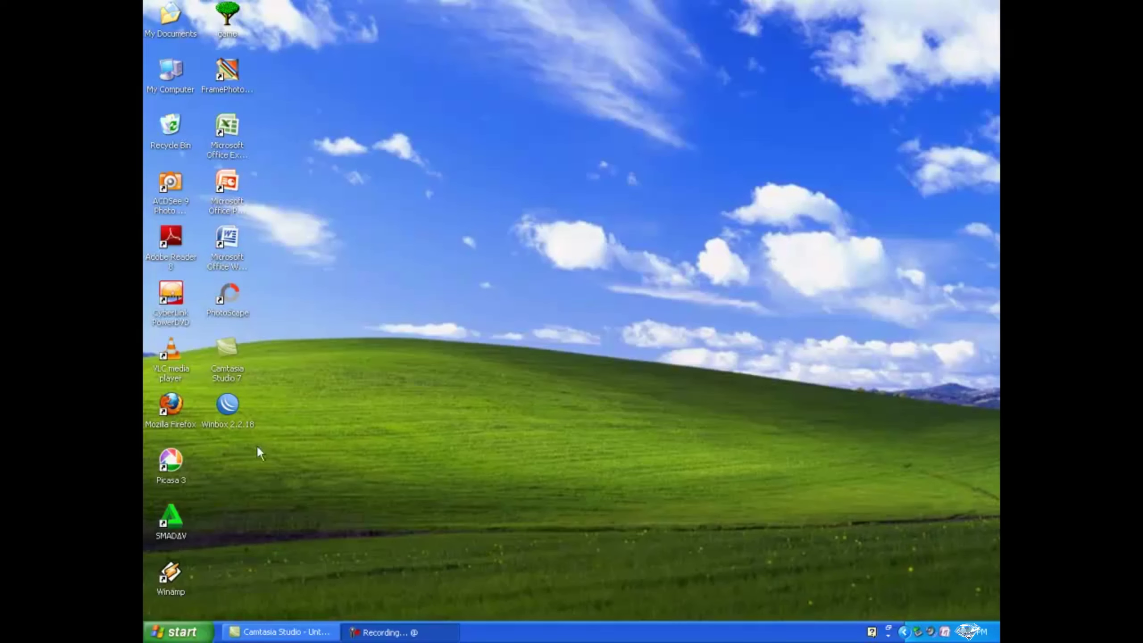
# - Launch WinBox, connect to the discovered RB951-2n router as admin, and maximize its configuration window
pyautogui.rightClick(280, 361)
pyautogui.click(290, 383)
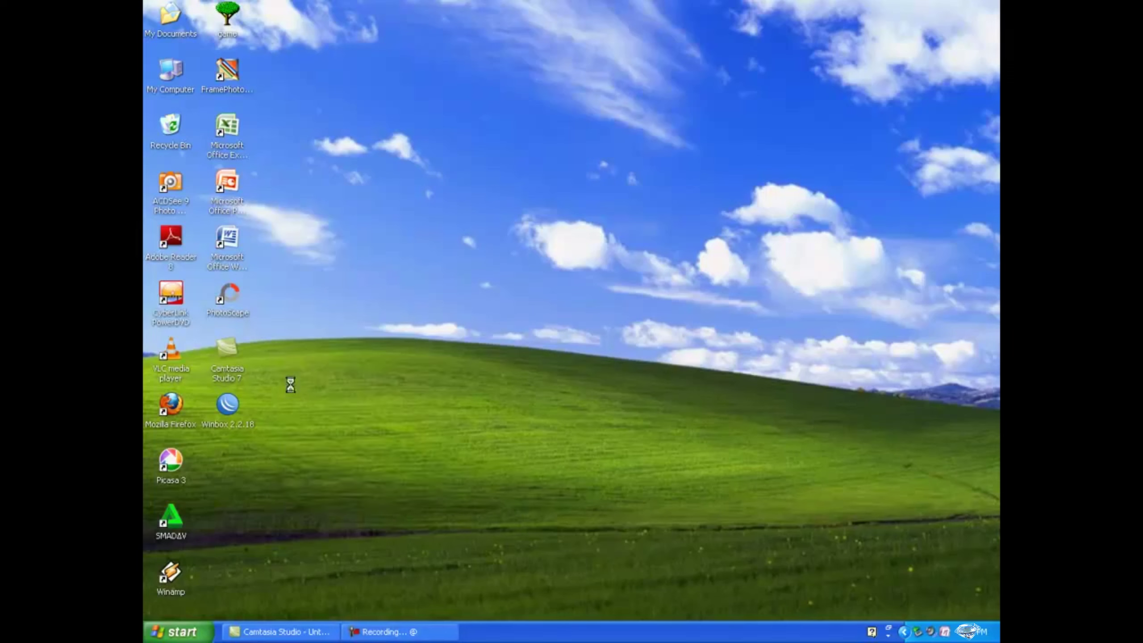
pyautogui.doubleClick(228, 418)
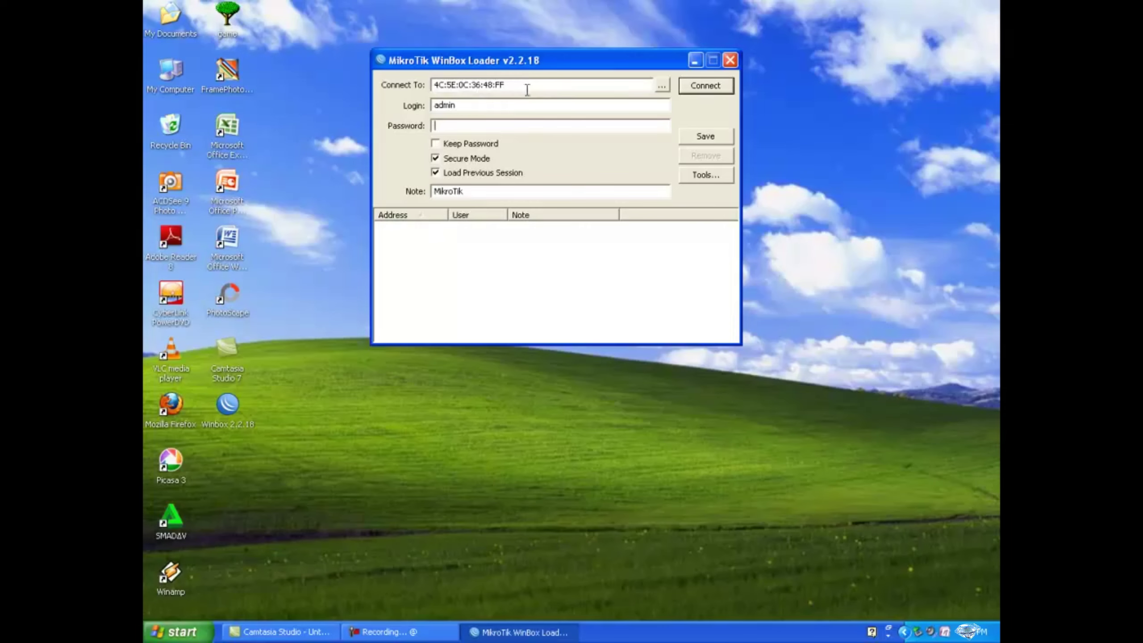
pyautogui.click(663, 87)
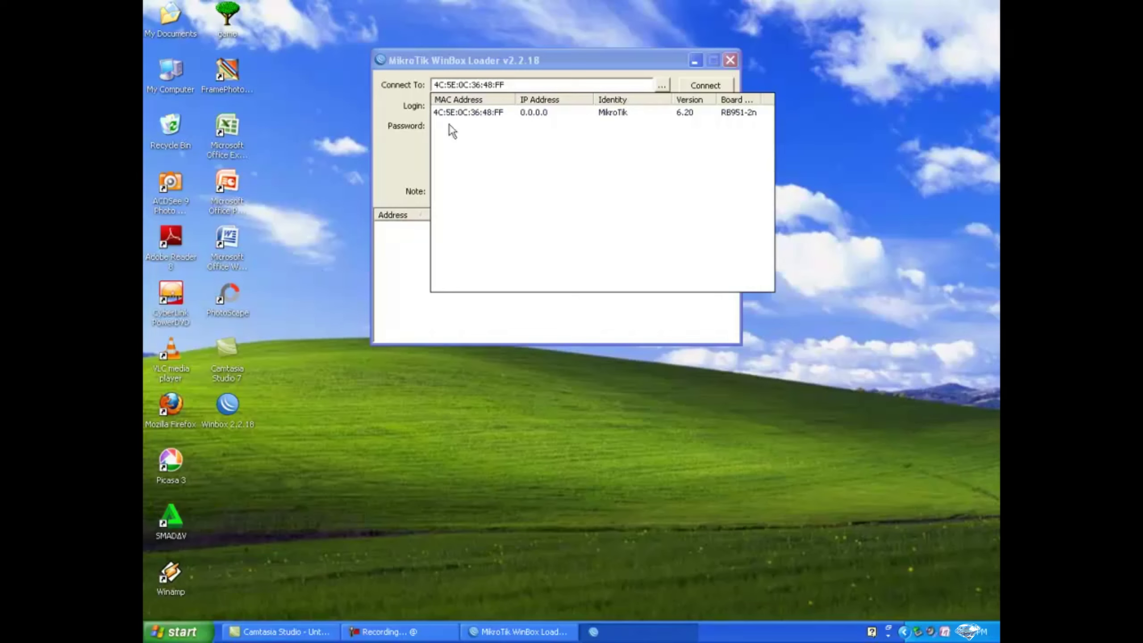
pyautogui.click(473, 113)
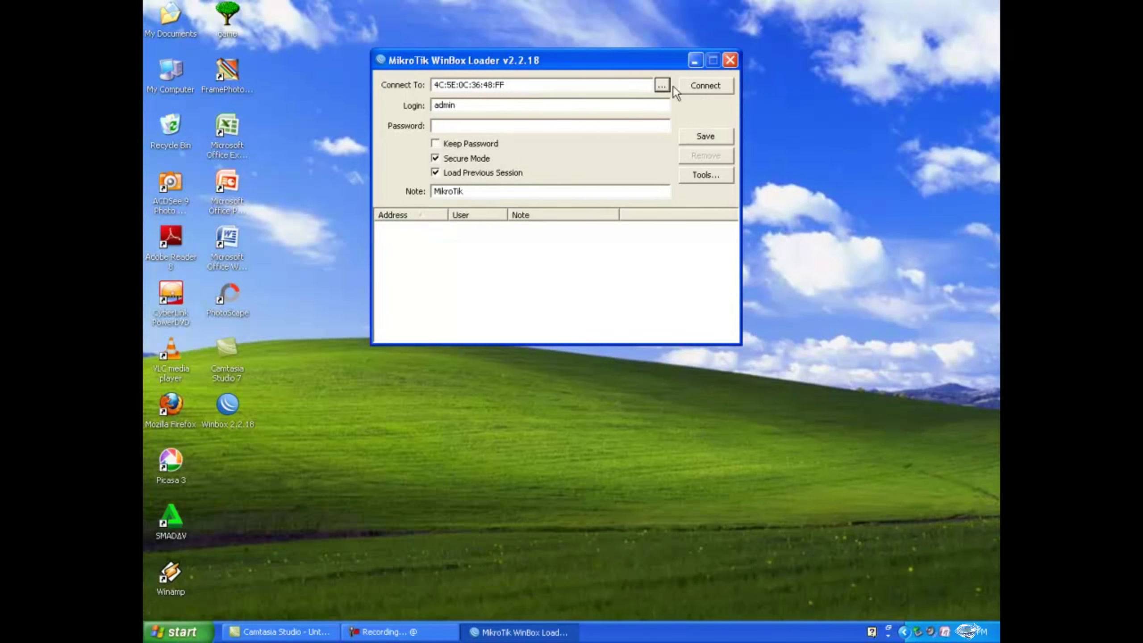
pyautogui.click(691, 89)
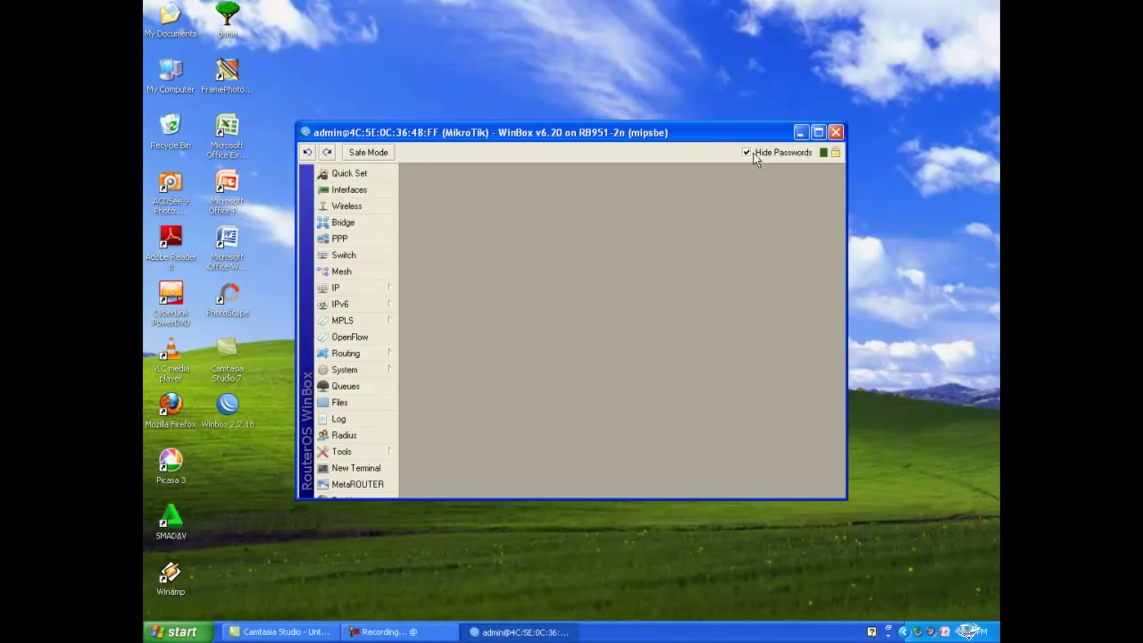
pyautogui.click(814, 133)
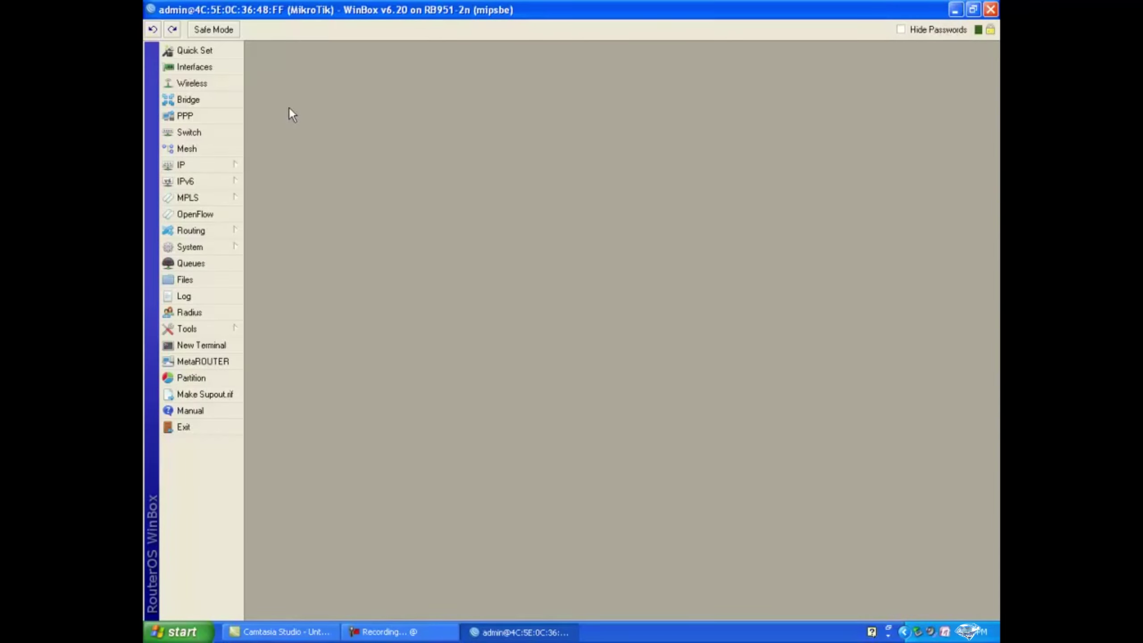
# - Add the IP address 10.10.10.1/24 to interface ether2 in the router's address list
pyautogui.click(218, 166)
pyautogui.click(271, 197)
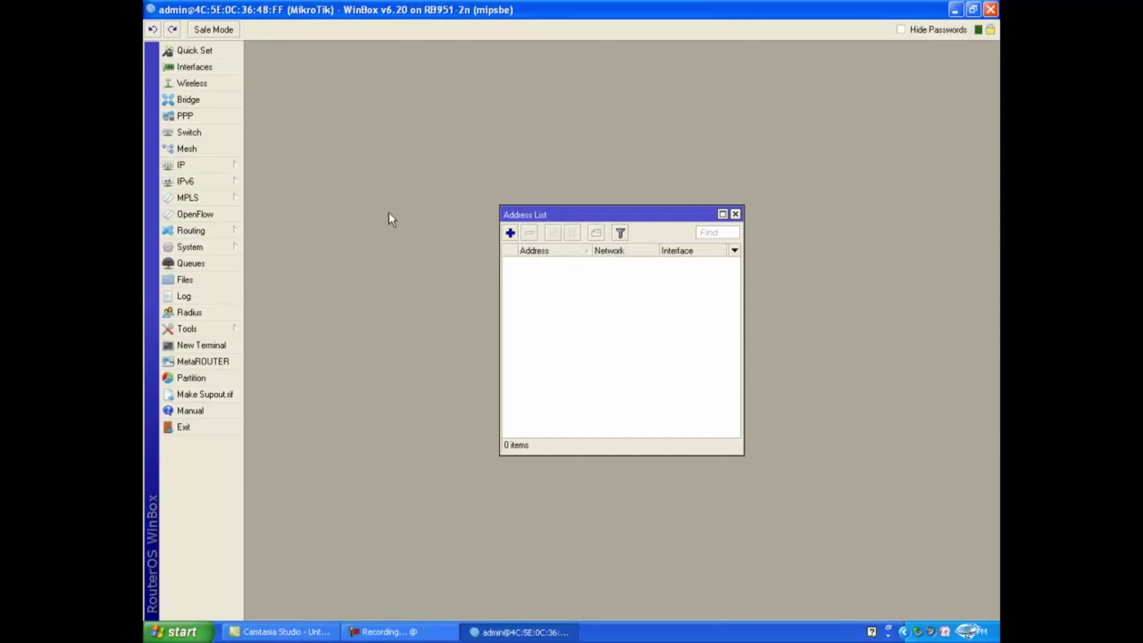
pyautogui.moveTo(565, 209); pyautogui.dragTo(382, 74)
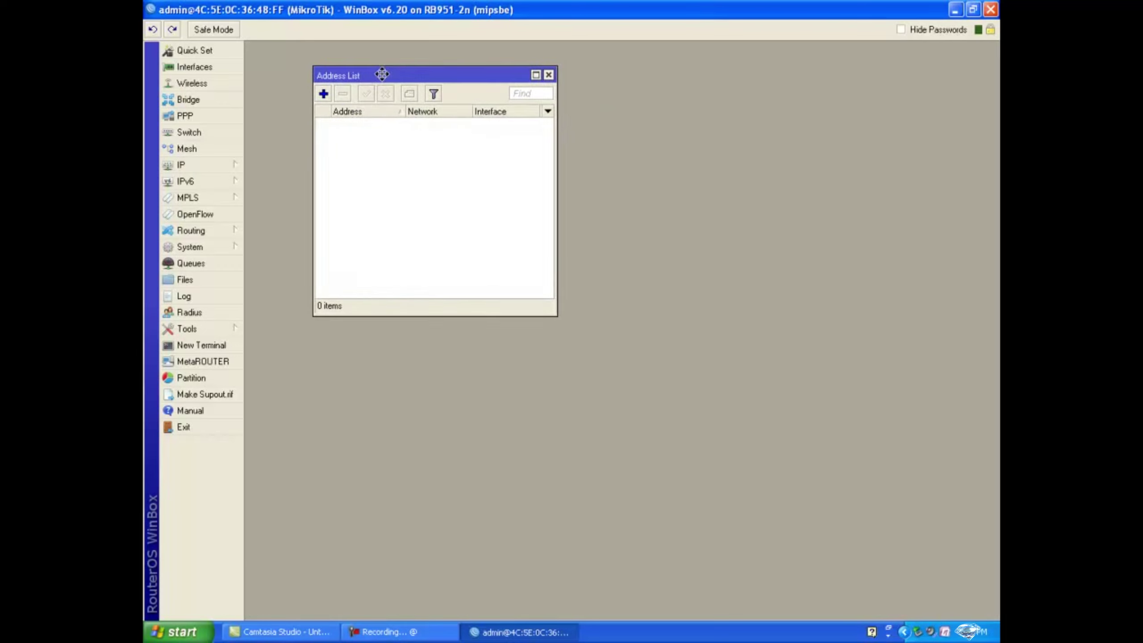
pyautogui.click(325, 98)
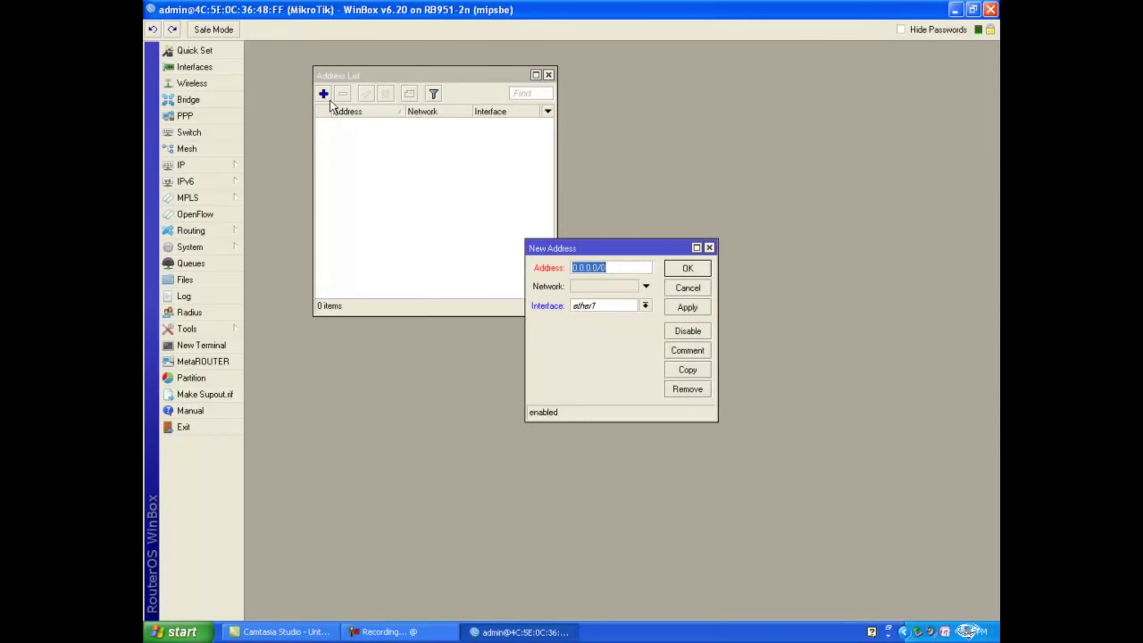
pyautogui.moveTo(606, 248); pyautogui.dragTo(455, 141)
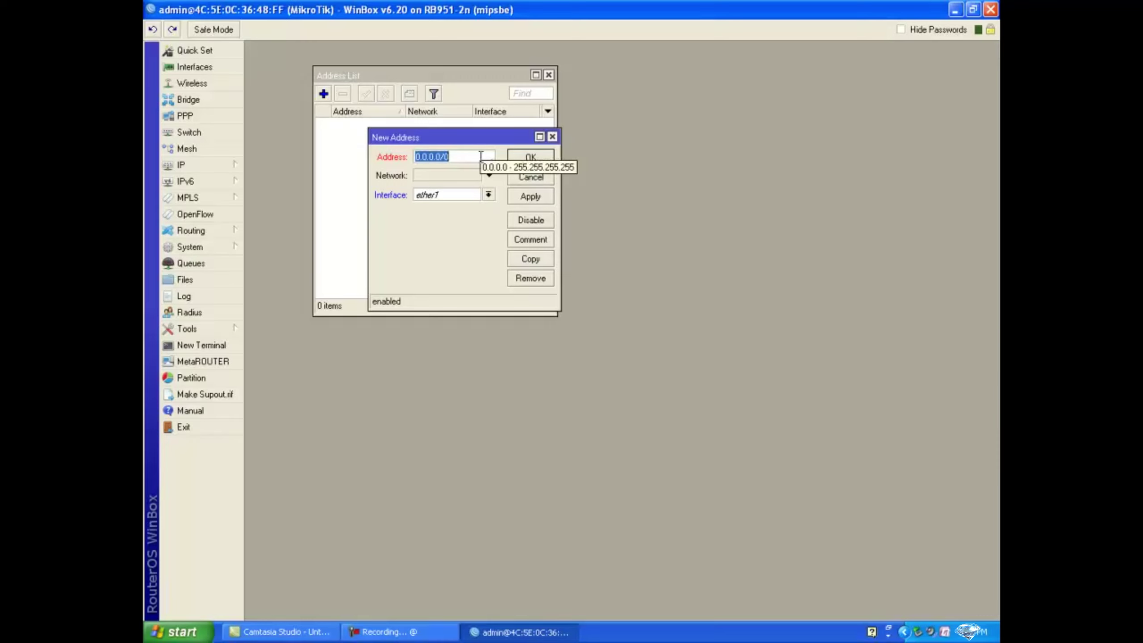
pyautogui.write('10')
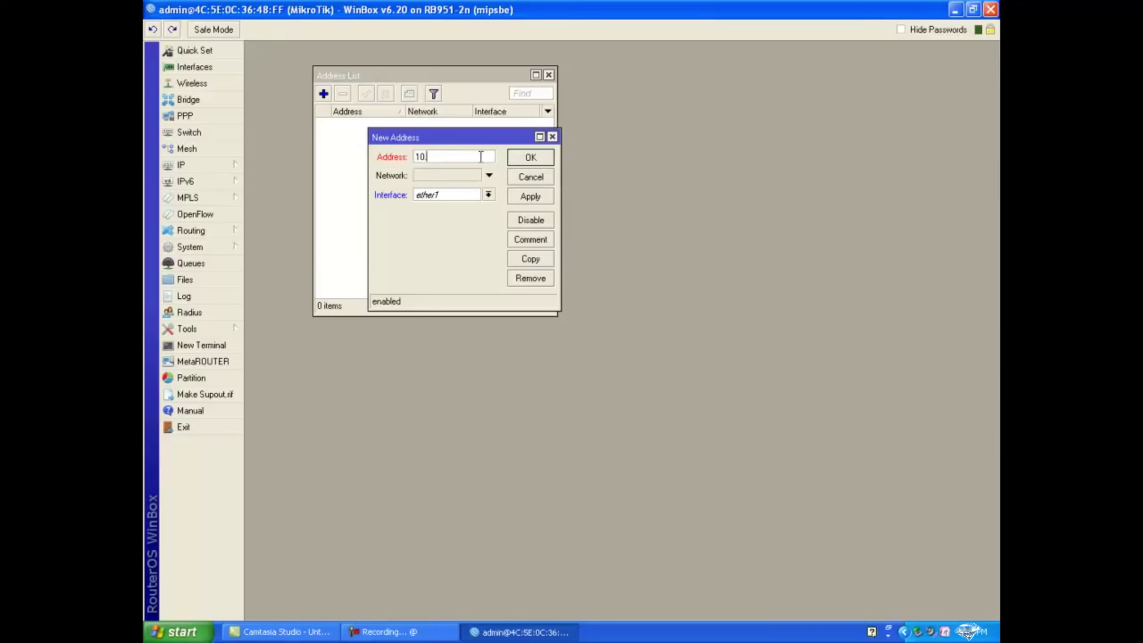
pyautogui.write('.10.10.1/24')
pyautogui.click(488, 195)
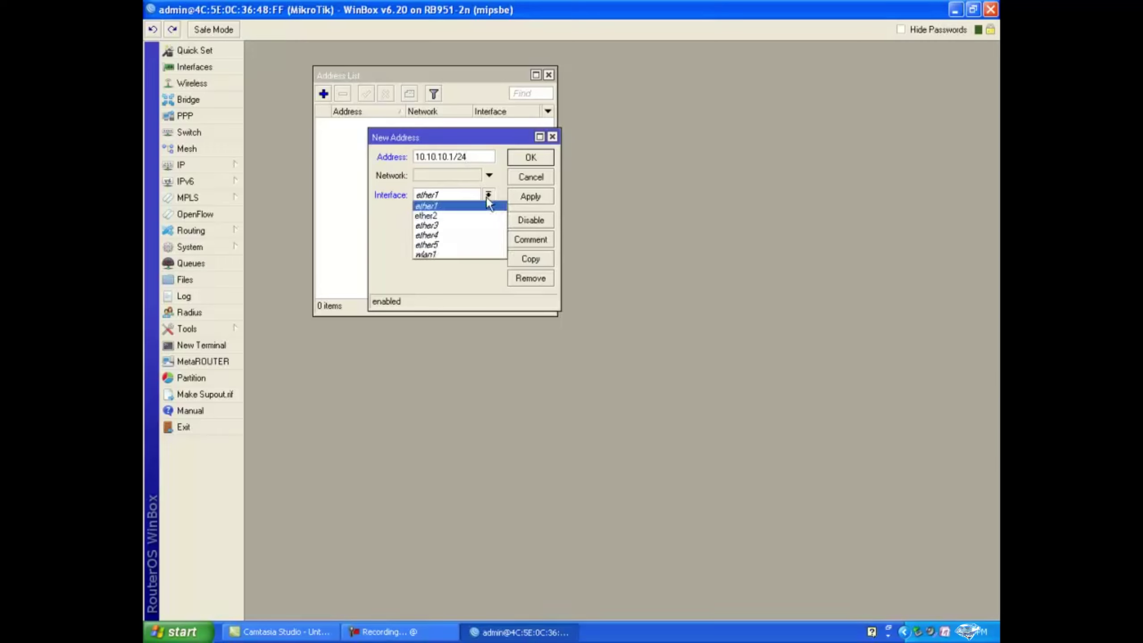
pyautogui.click(474, 217)
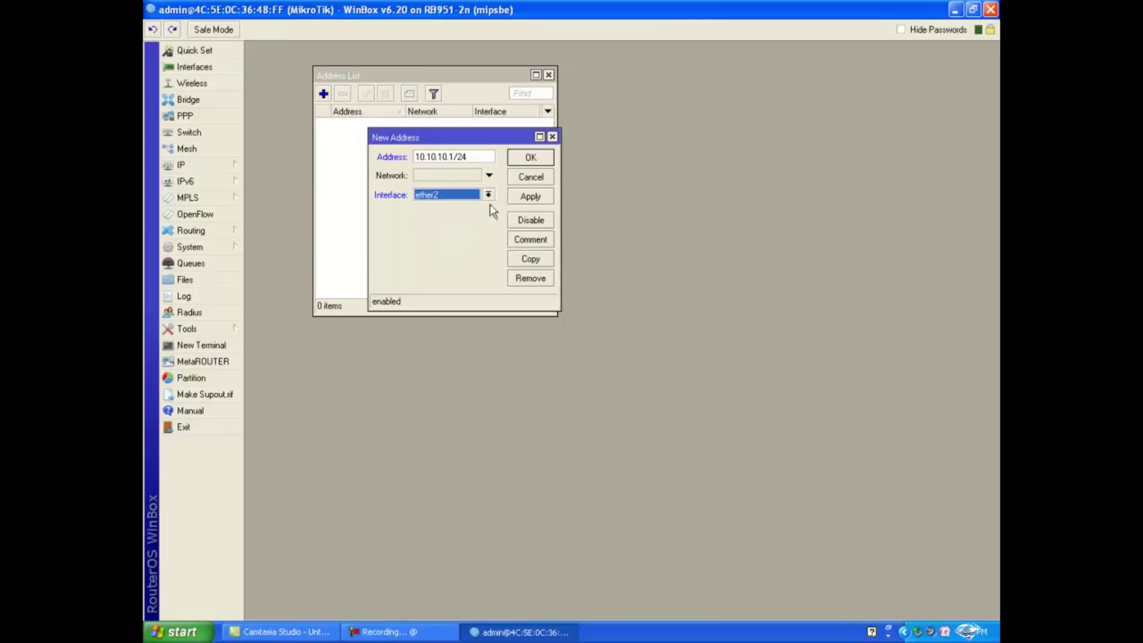
pyautogui.click(523, 199)
pyautogui.click(529, 160)
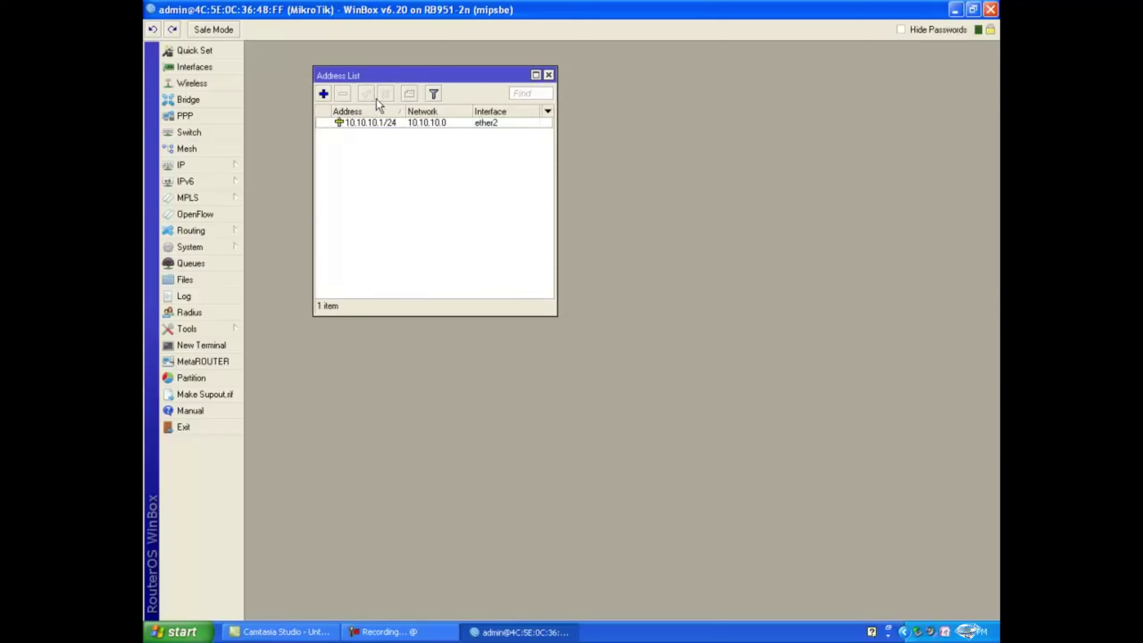
# - Enable the wlan1 wireless interface
pyautogui.click(213, 85)
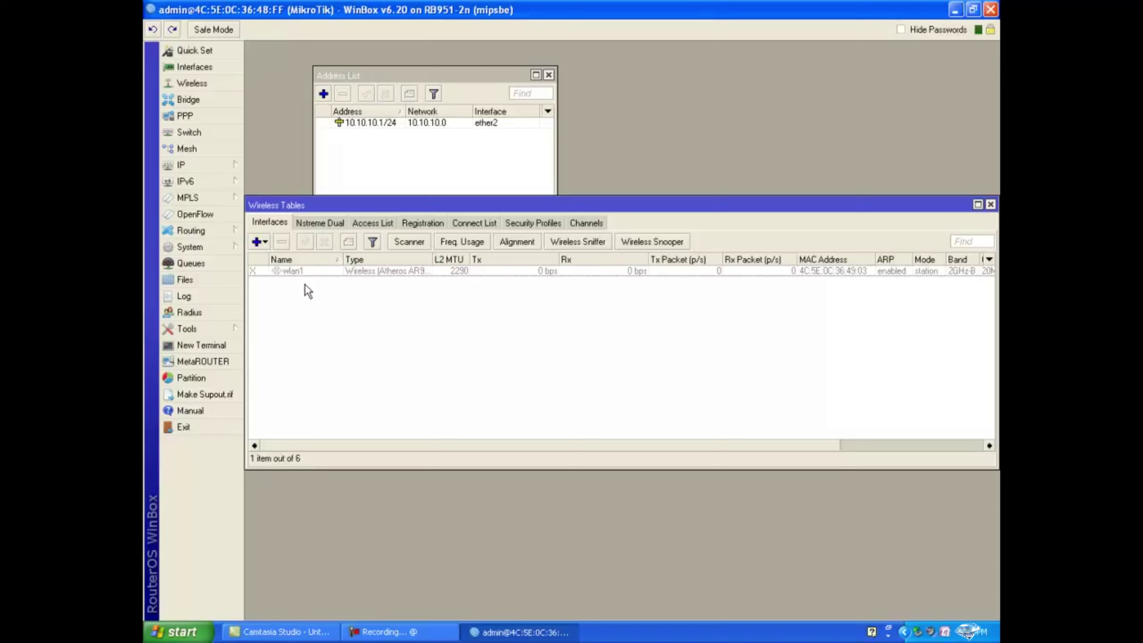
pyautogui.click(308, 271)
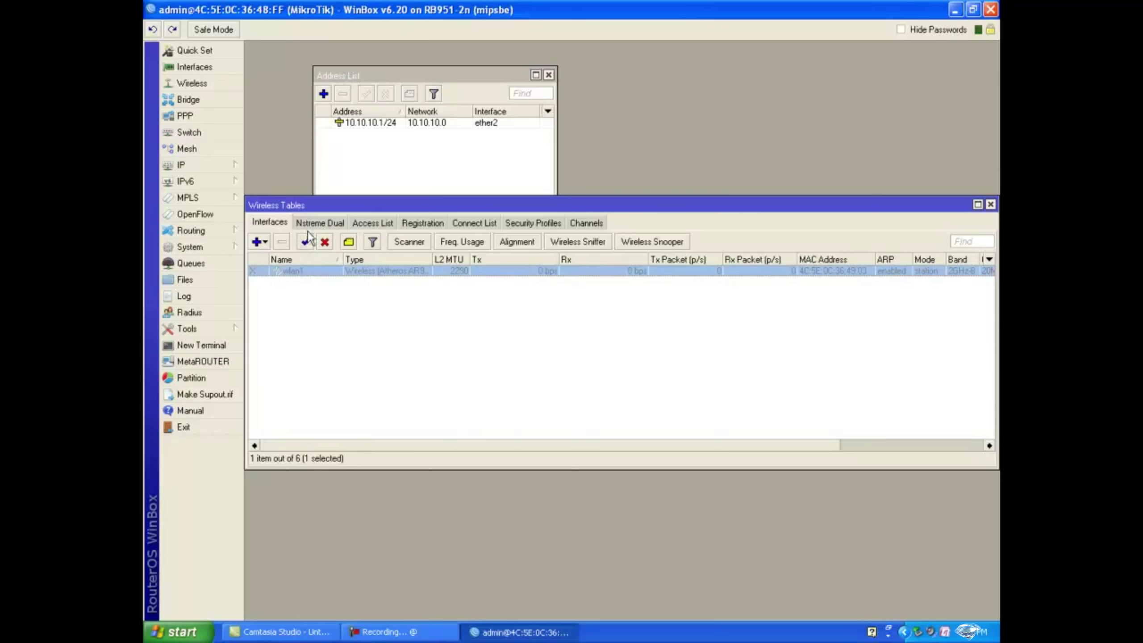
pyautogui.click(307, 243)
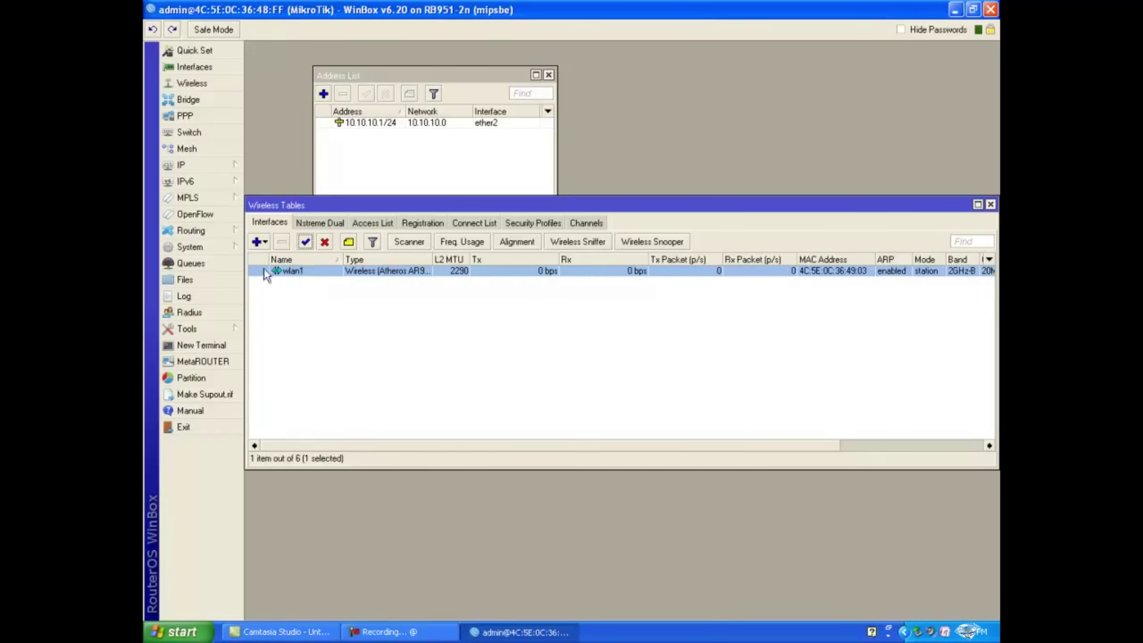
# - Scan for networks on wlan1, connect it in station mode to the 2457 MHz "rumah" home network, and apply the interface settings
pyautogui.doubleClick(301, 269)
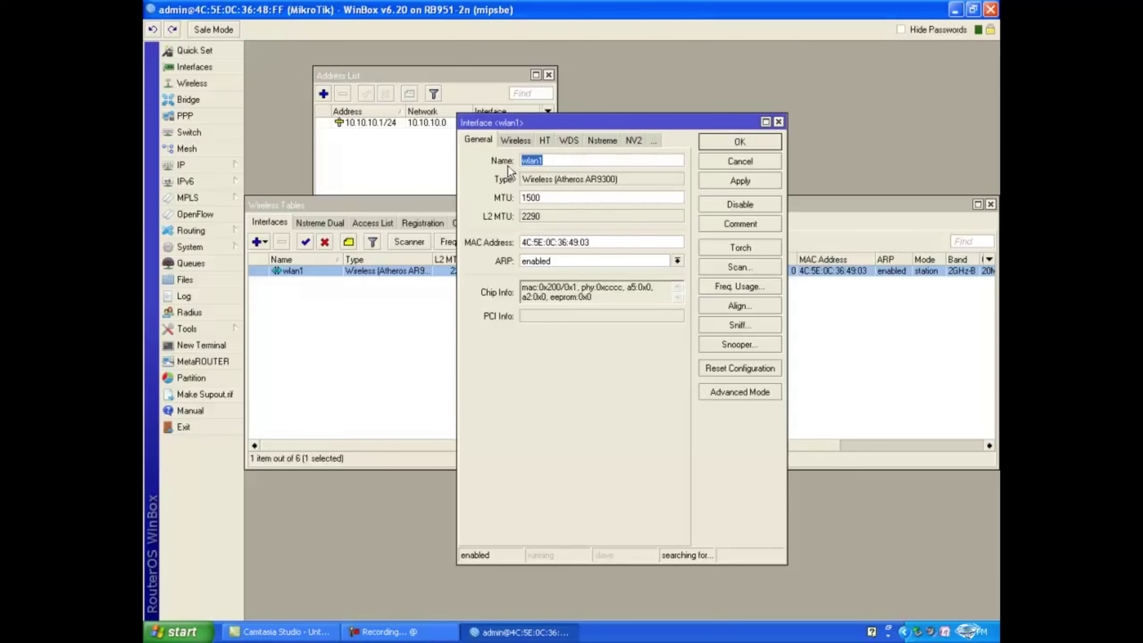
pyautogui.click(514, 143)
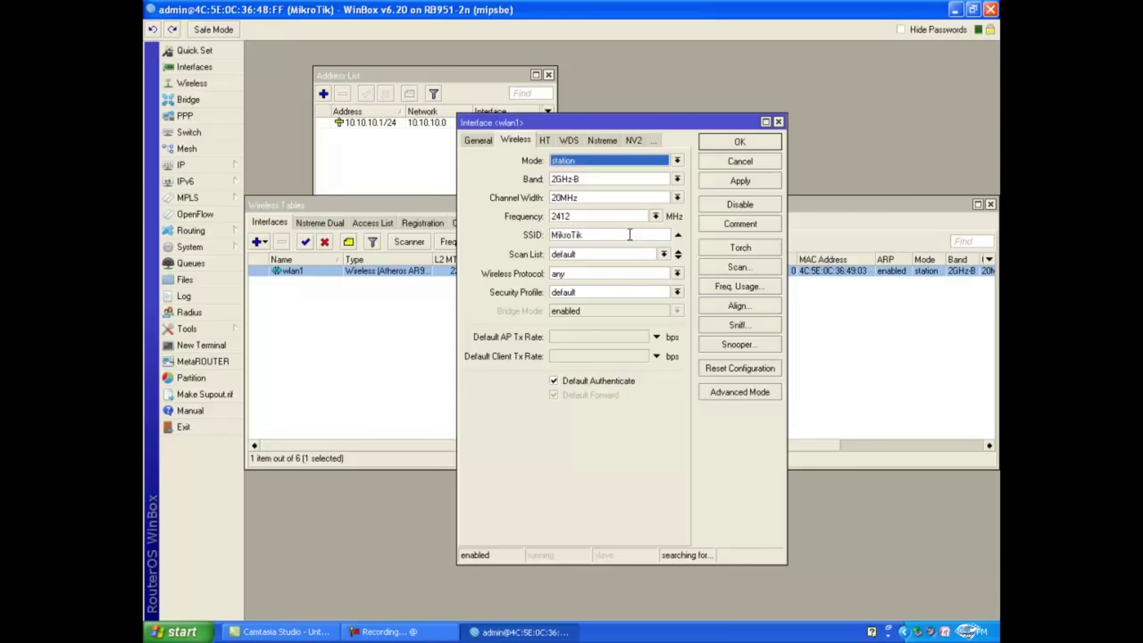
pyautogui.click(718, 267)
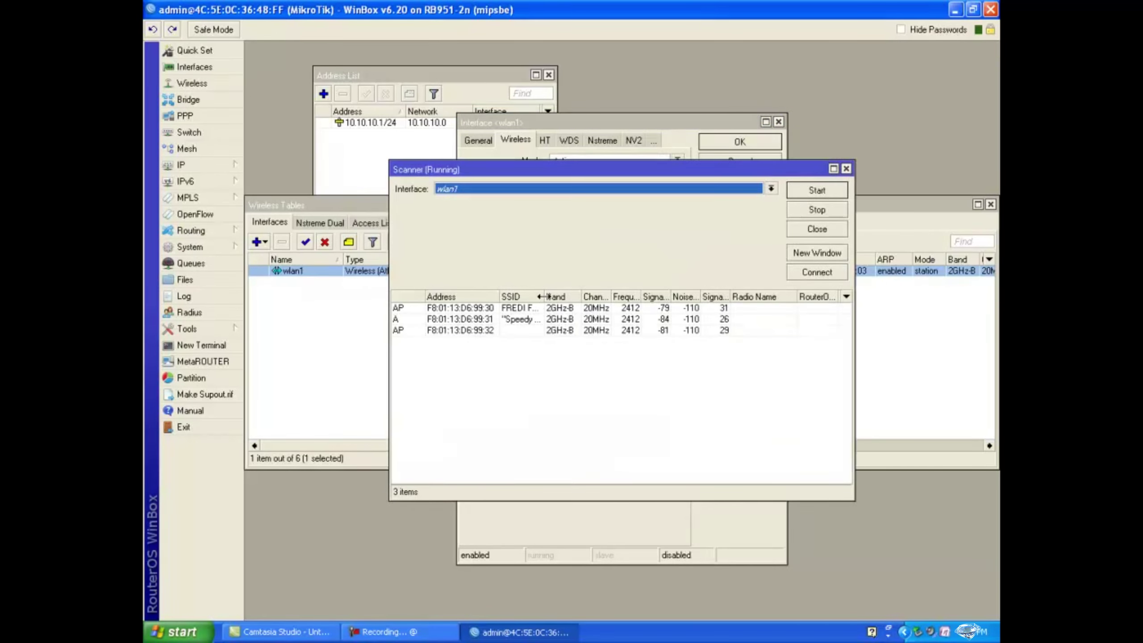
pyautogui.moveTo(544, 296); pyautogui.dragTo(598, 297)
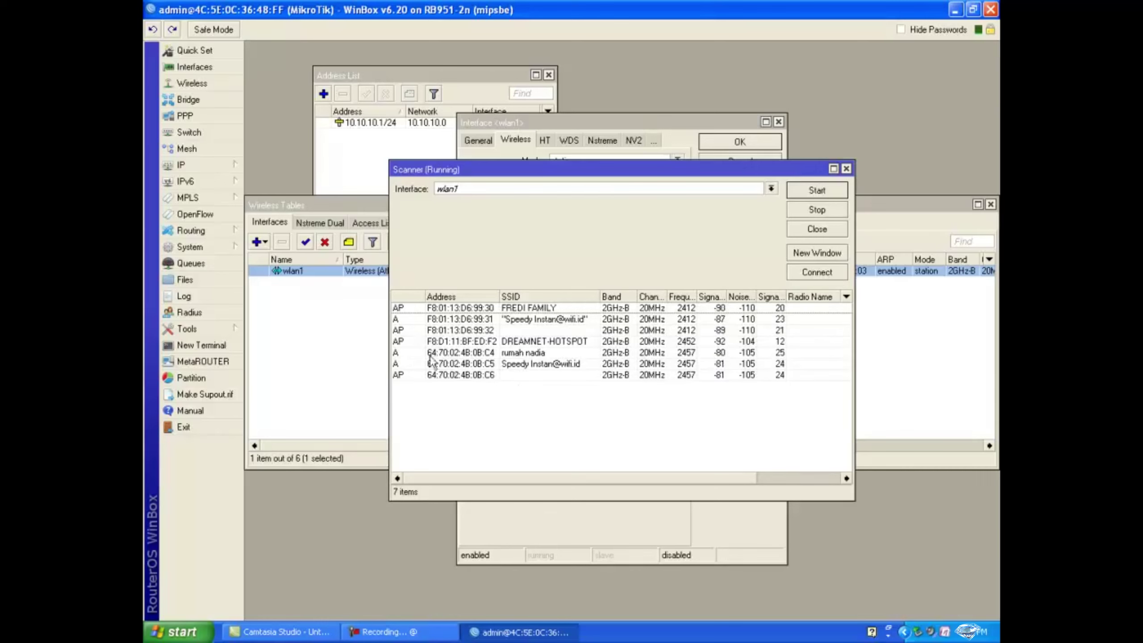
pyautogui.click(508, 356)
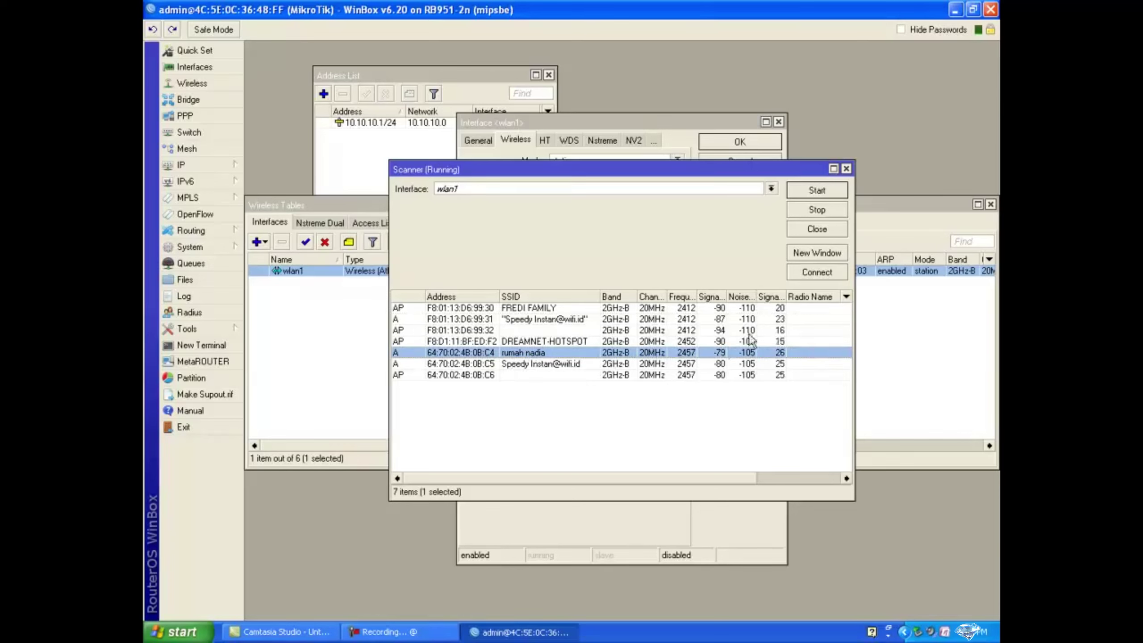
pyautogui.click(816, 272)
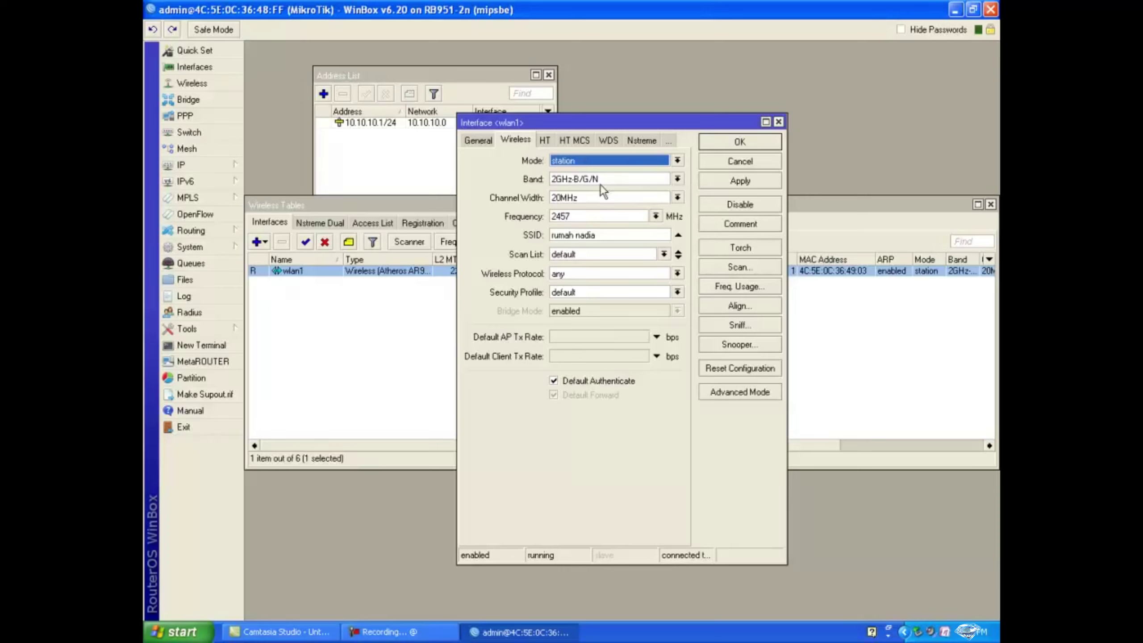
pyautogui.click(732, 182)
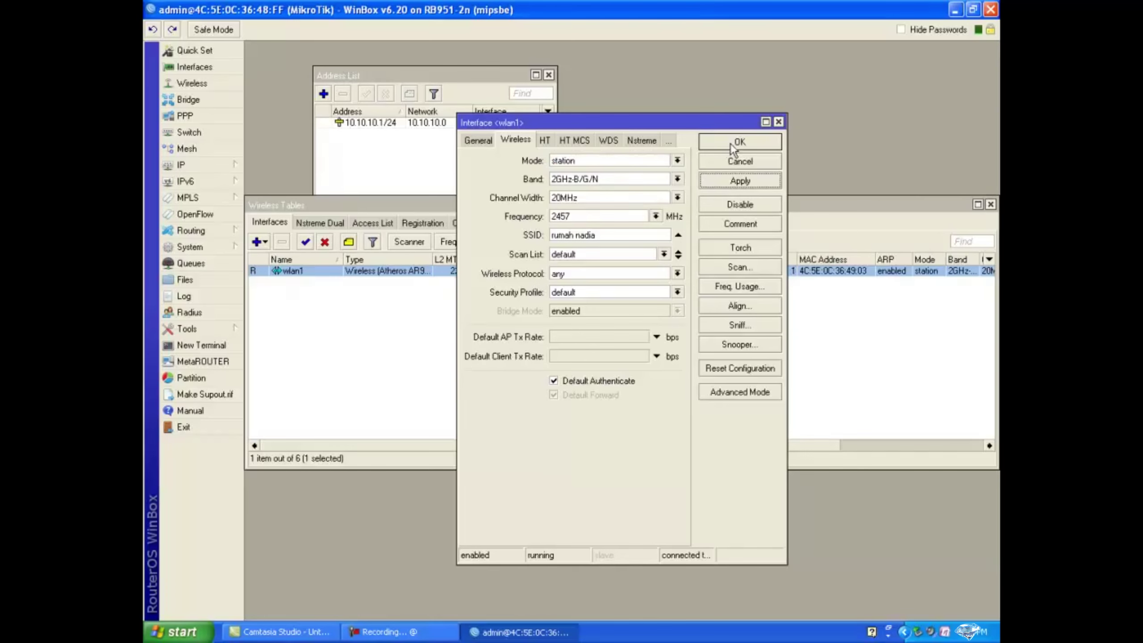
pyautogui.click(731, 143)
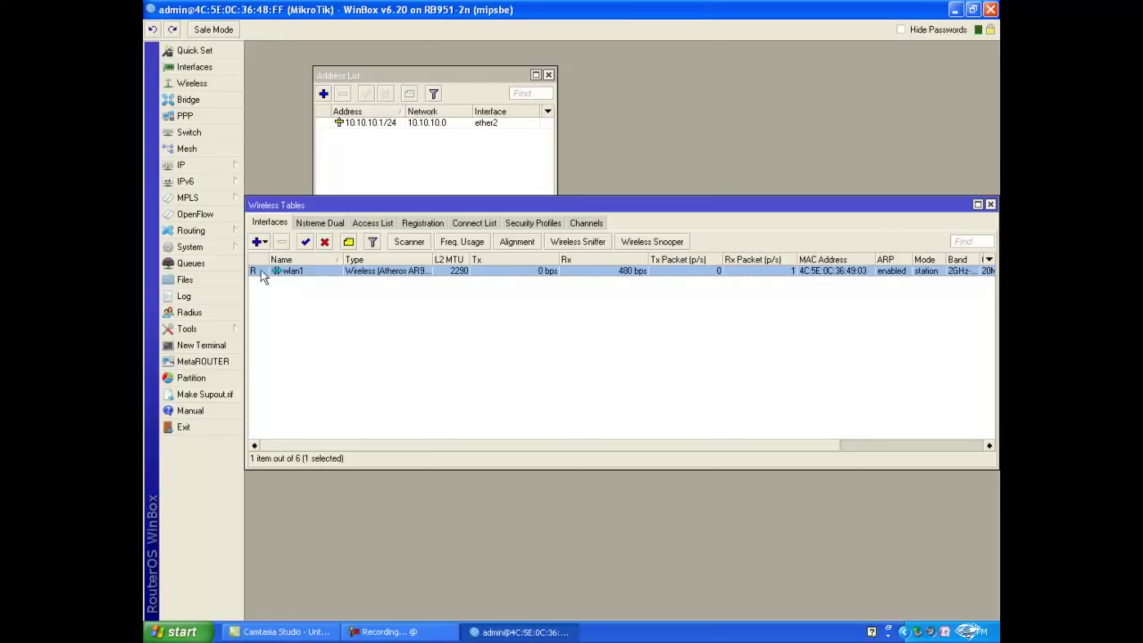
# - Create a DHCP client on wlan1 with peer DNS, peer NTP and default route kept on, and check its address in the address list
pyautogui.click(229, 166)
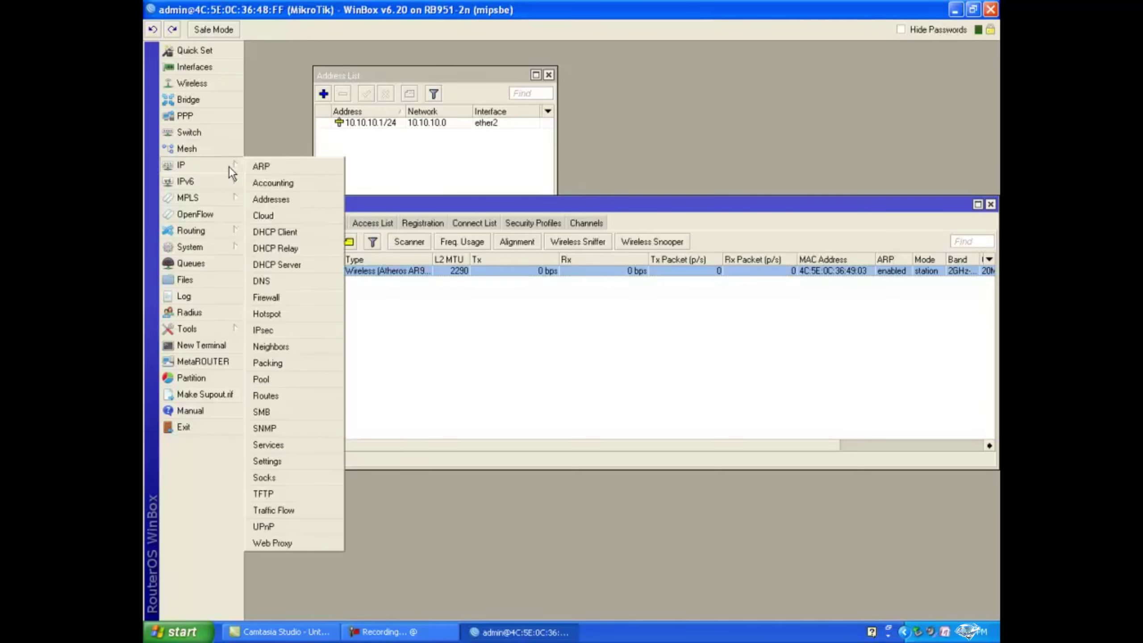
pyautogui.click(295, 233)
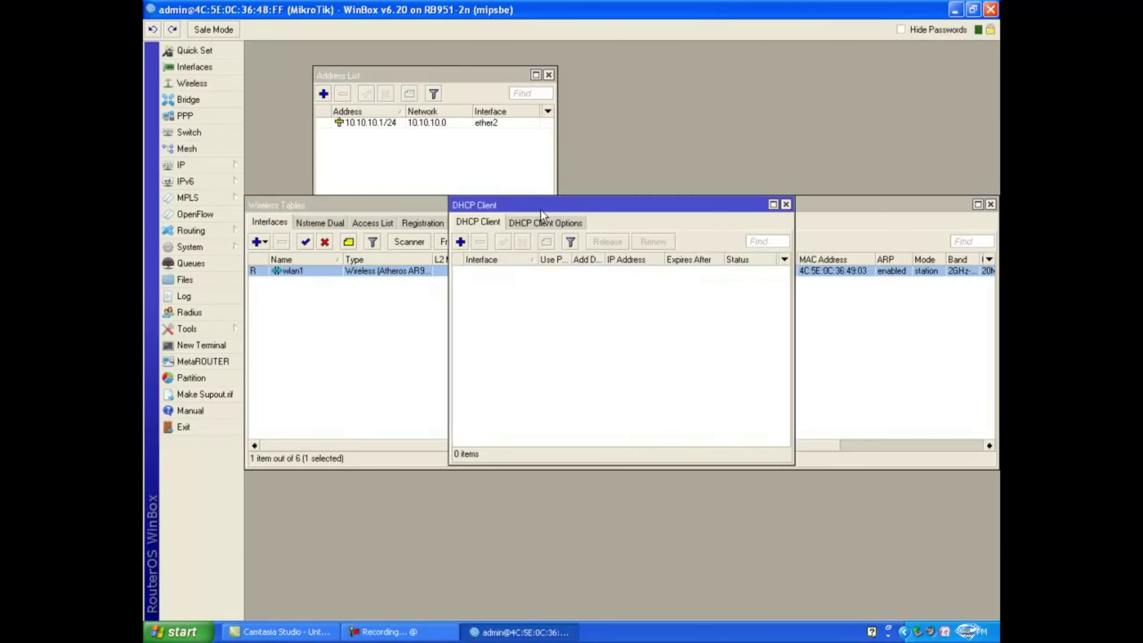
pyautogui.moveTo(541, 209); pyautogui.dragTo(529, 274)
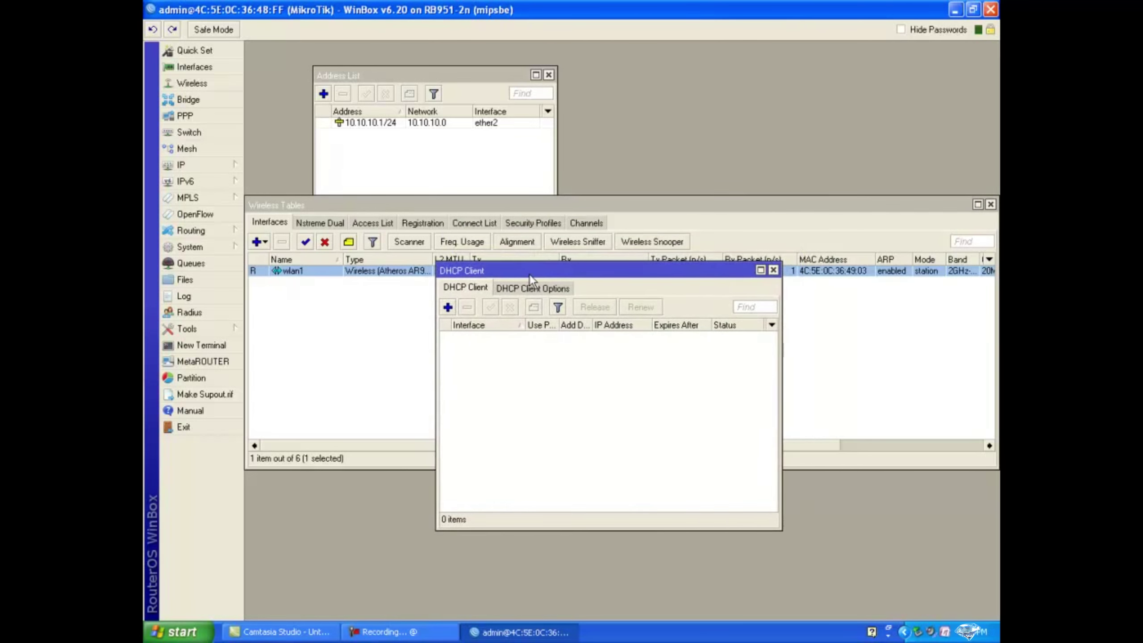
pyautogui.click(452, 311)
pyautogui.moveTo(590, 218); pyautogui.dragTo(595, 302)
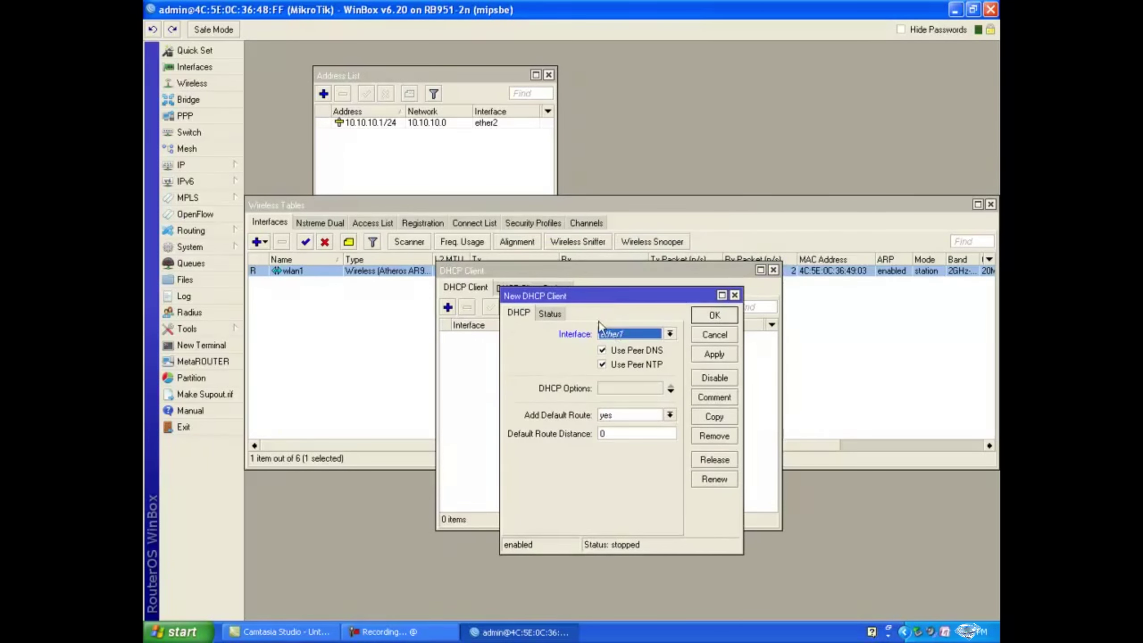
pyautogui.click(670, 334)
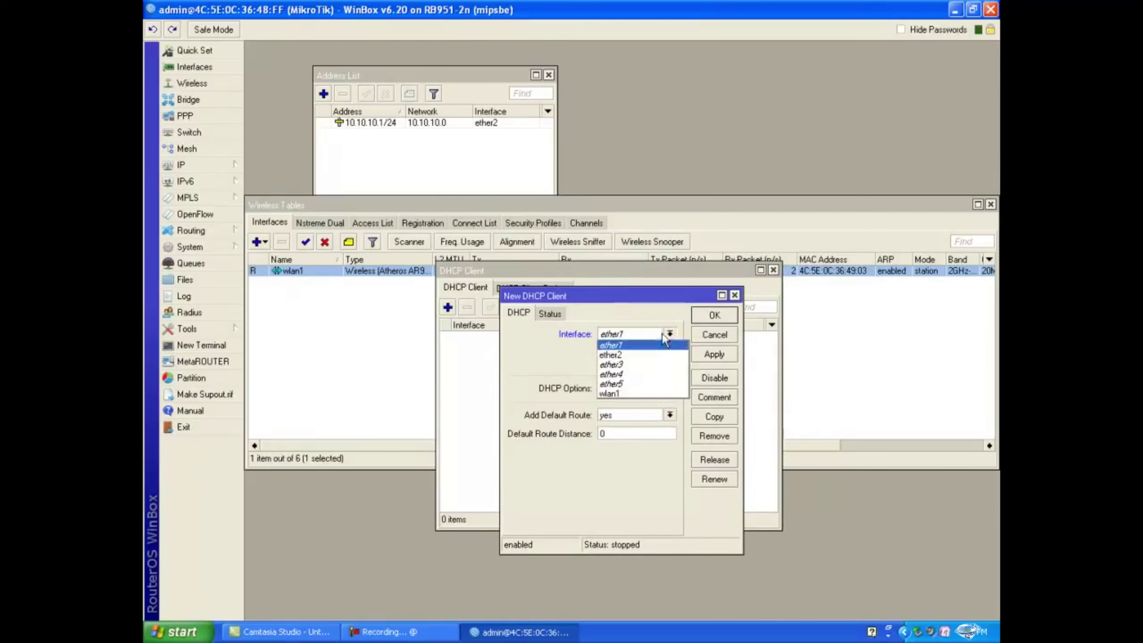
pyautogui.click(642, 393)
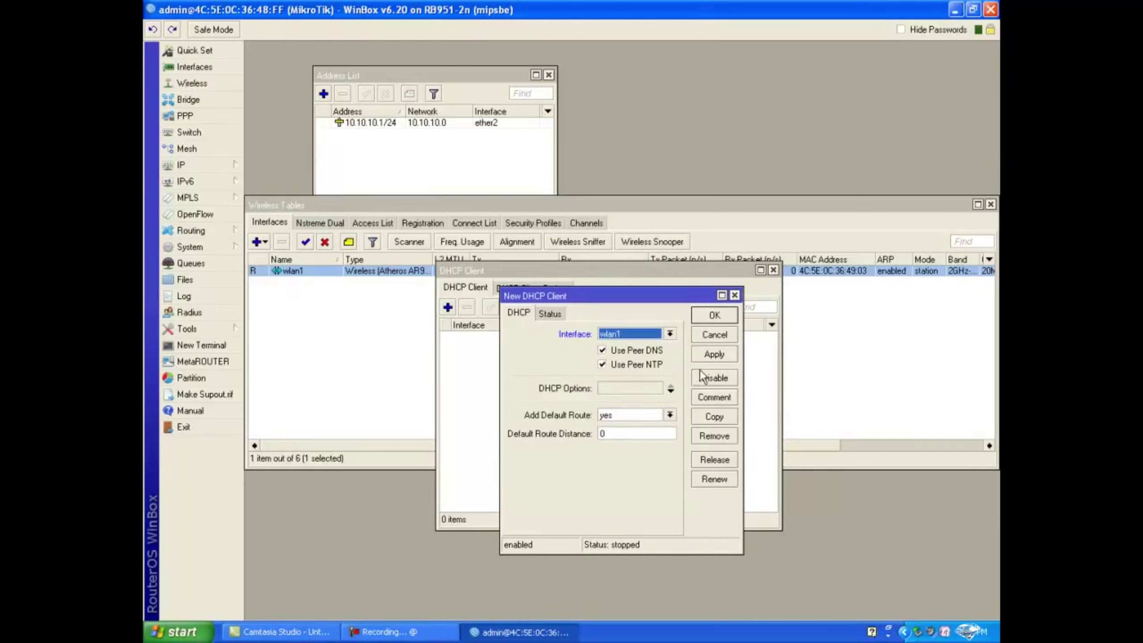
pyautogui.click(717, 356)
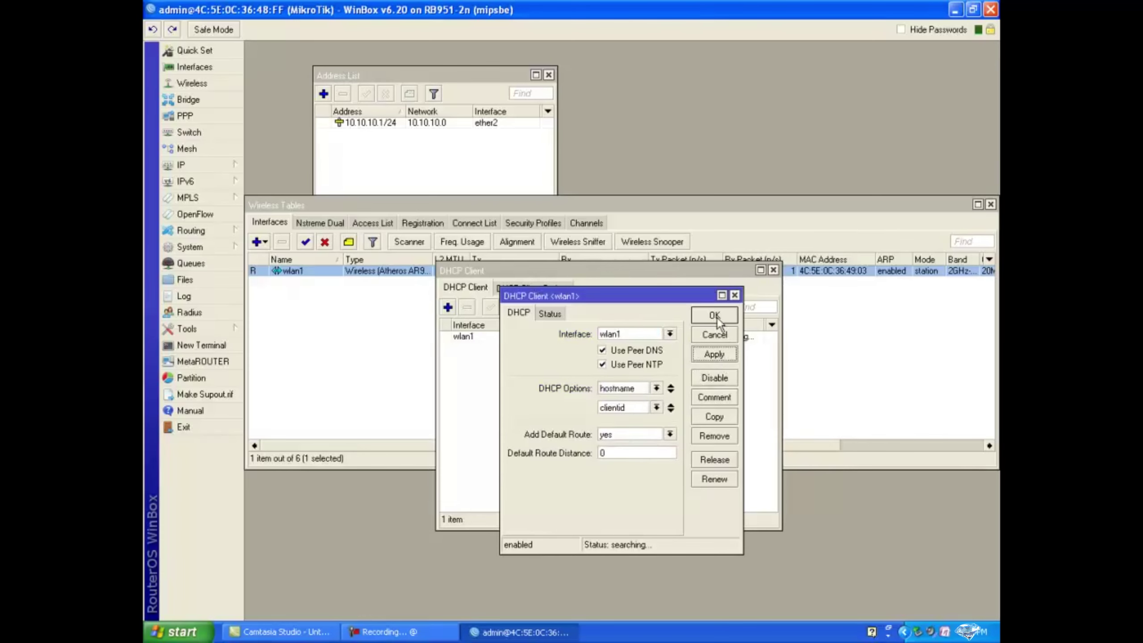
pyautogui.click(715, 316)
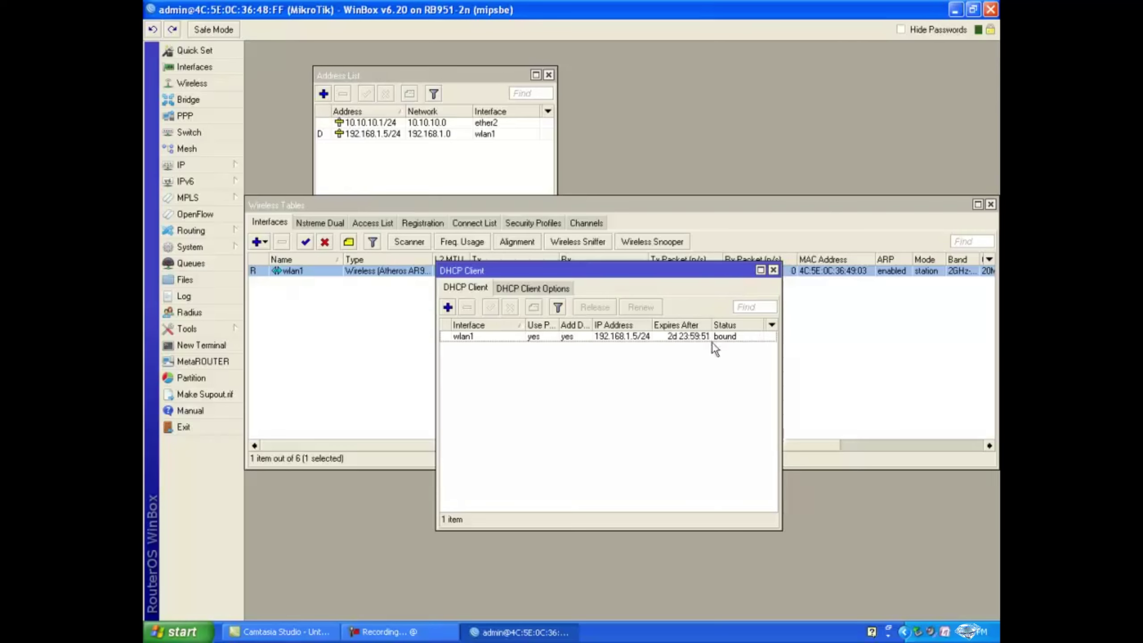
pyautogui.click(402, 76)
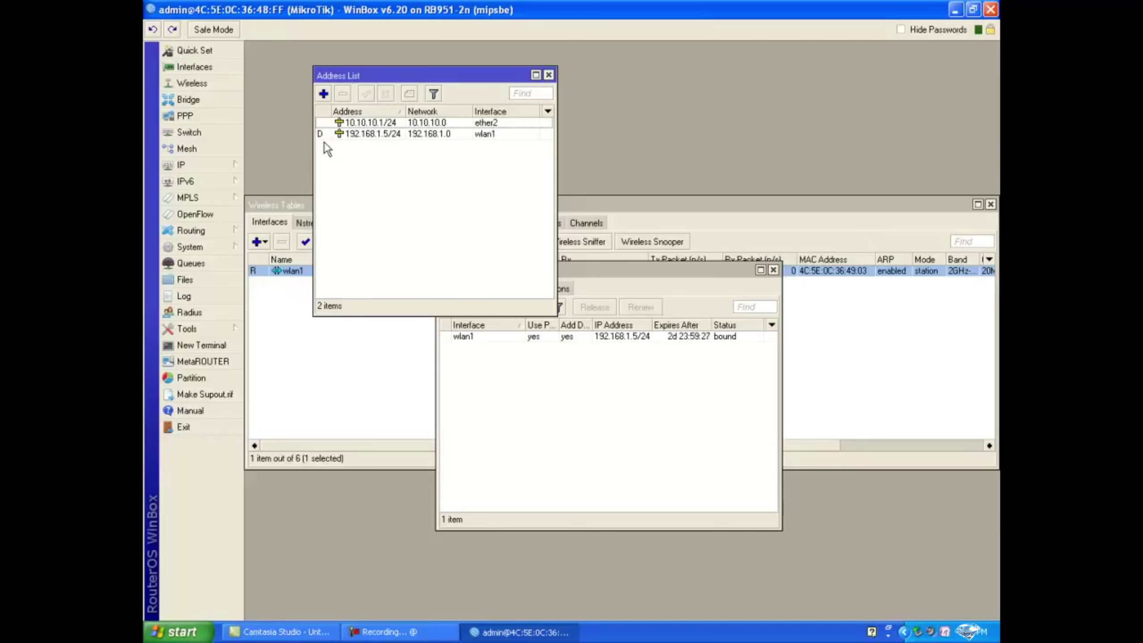
# - Start the DHCP server setup wizard and choose ether2 as the interface to run the server on
pyautogui.click(218, 162)
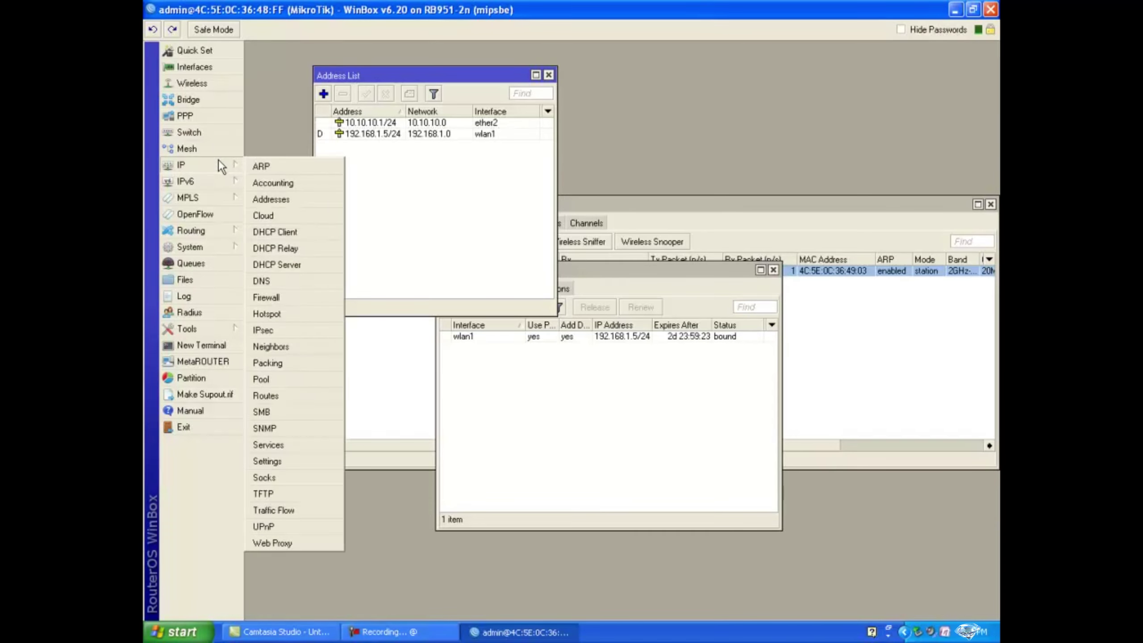
pyautogui.click(291, 266)
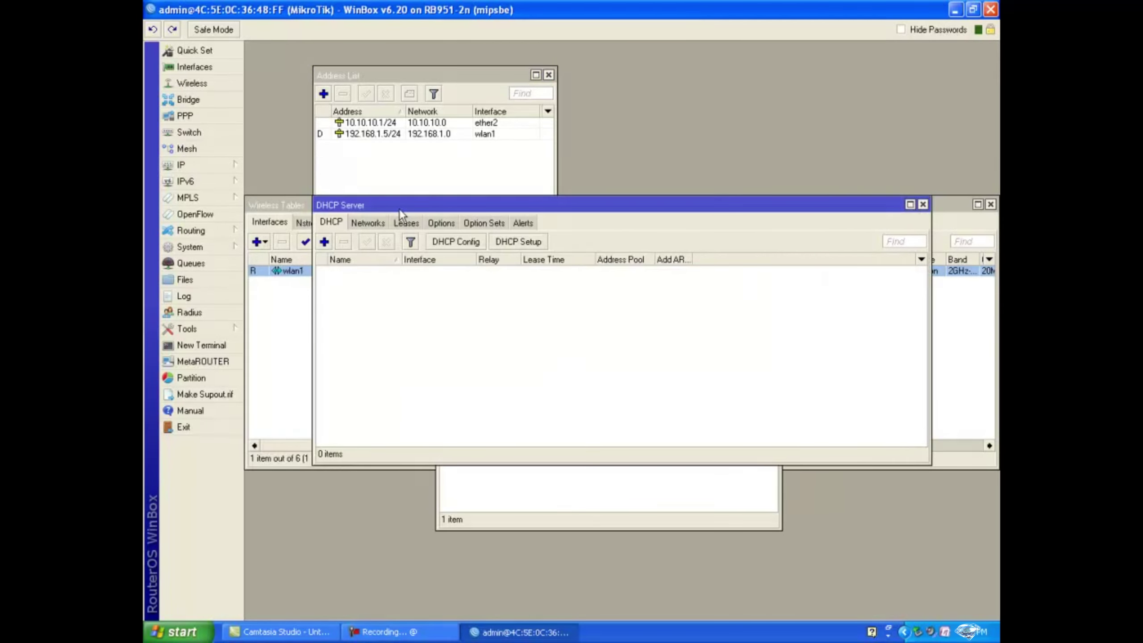
pyautogui.moveTo(400, 214); pyautogui.dragTo(391, 296)
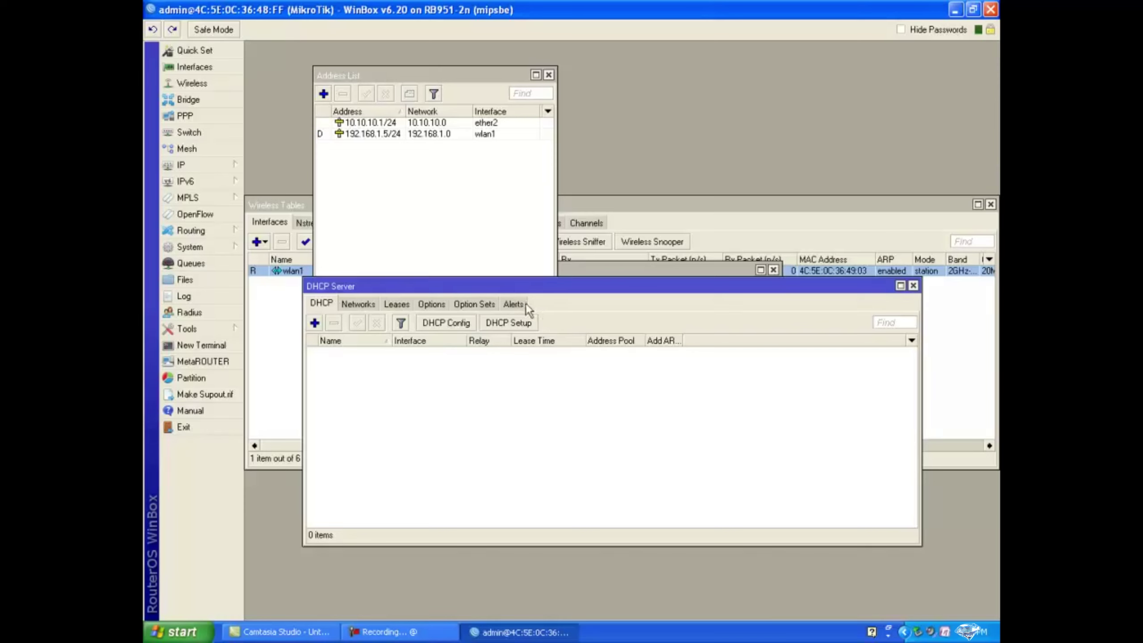
pyautogui.click(498, 324)
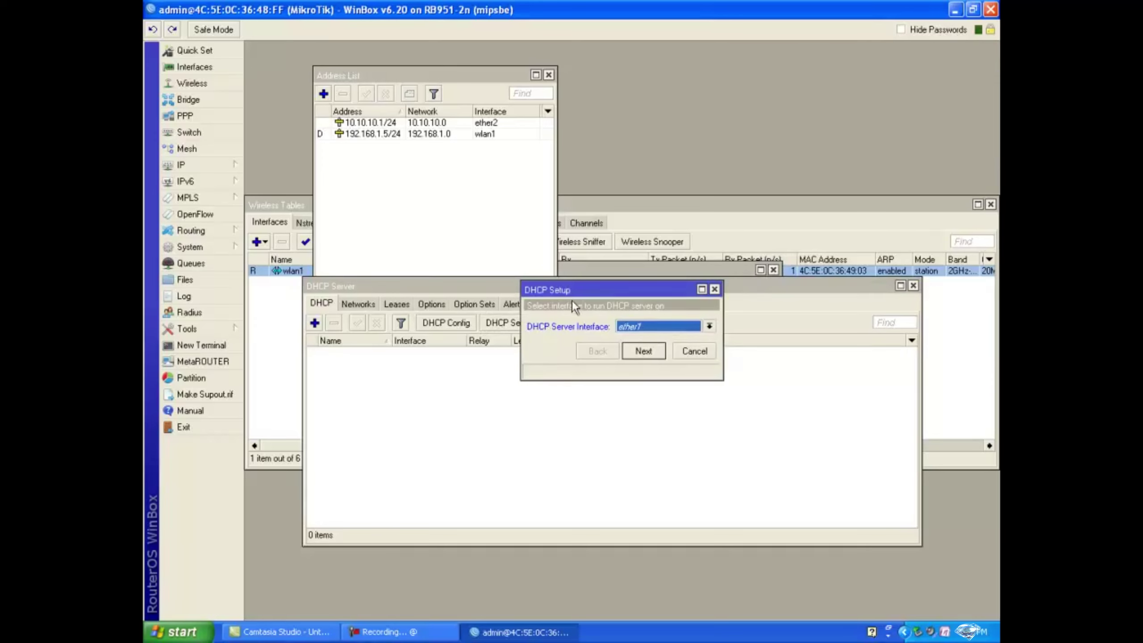
pyautogui.moveTo(602, 297); pyautogui.dragTo(578, 345)
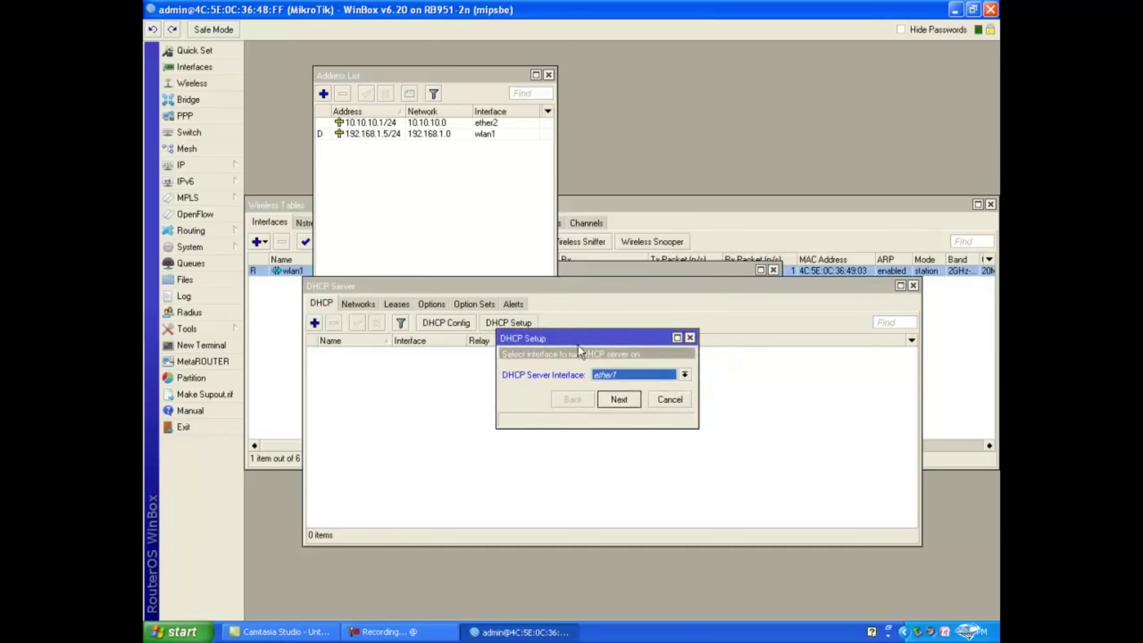
pyautogui.click(607, 375)
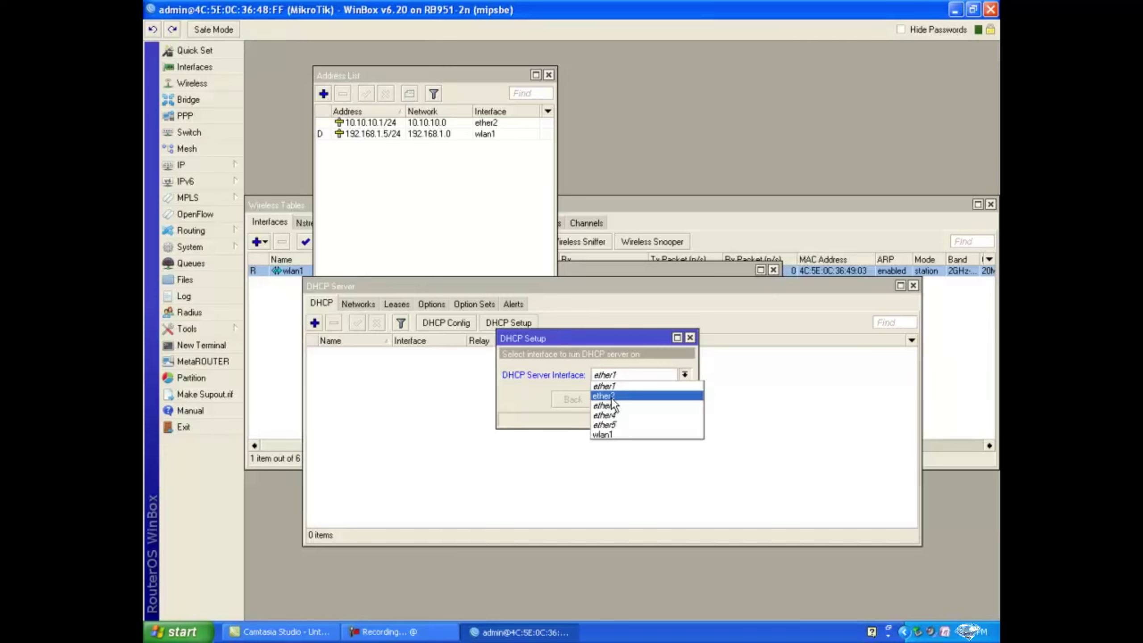
pyautogui.click(612, 396)
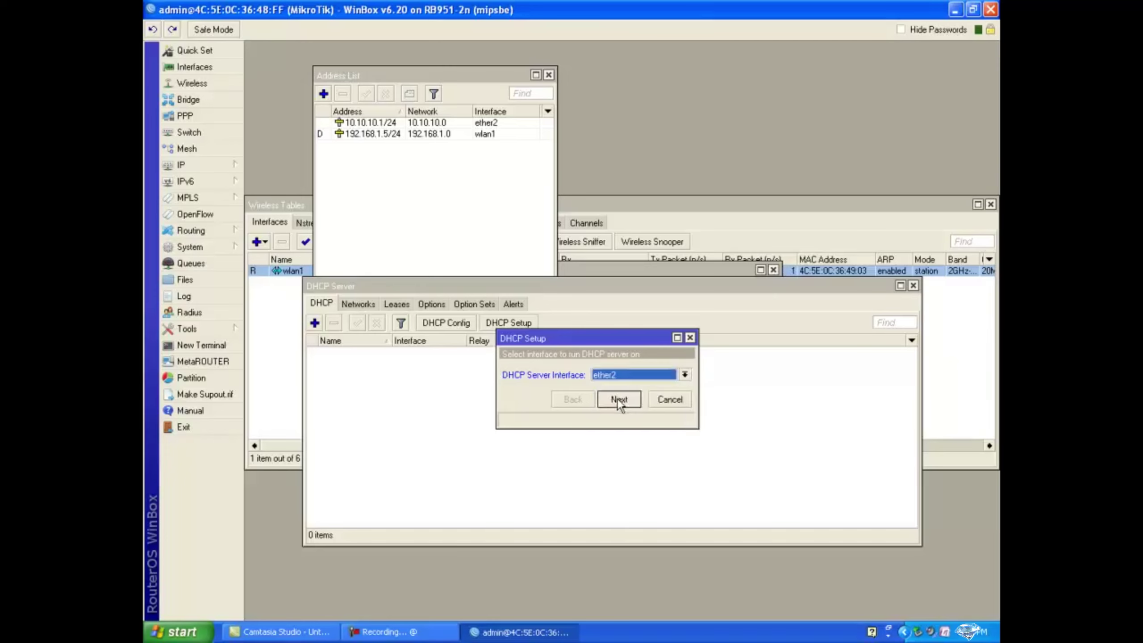
pyautogui.click(618, 399)
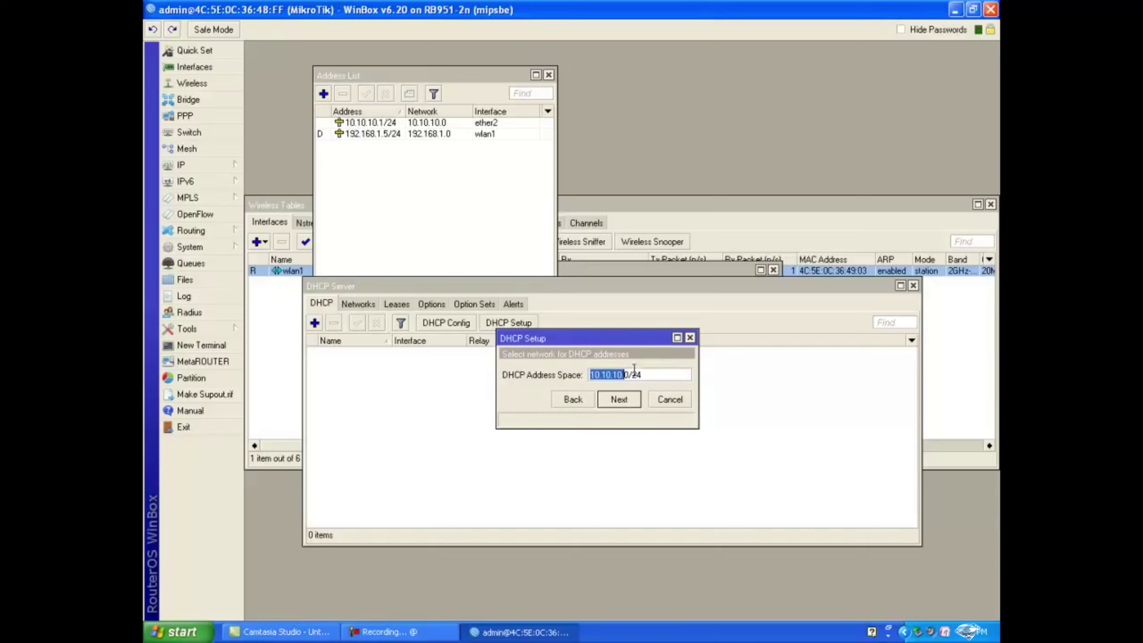
# - Complete the DHCP setup with network 10.10.10.0/24, gateway 10.10.10.1, pool 10.10.10.2-10.10.10.254, DNS servers 8.8.8.8 and 8.8.4.4, and lease time 3d 00:00:00
pyautogui.click(627, 399)
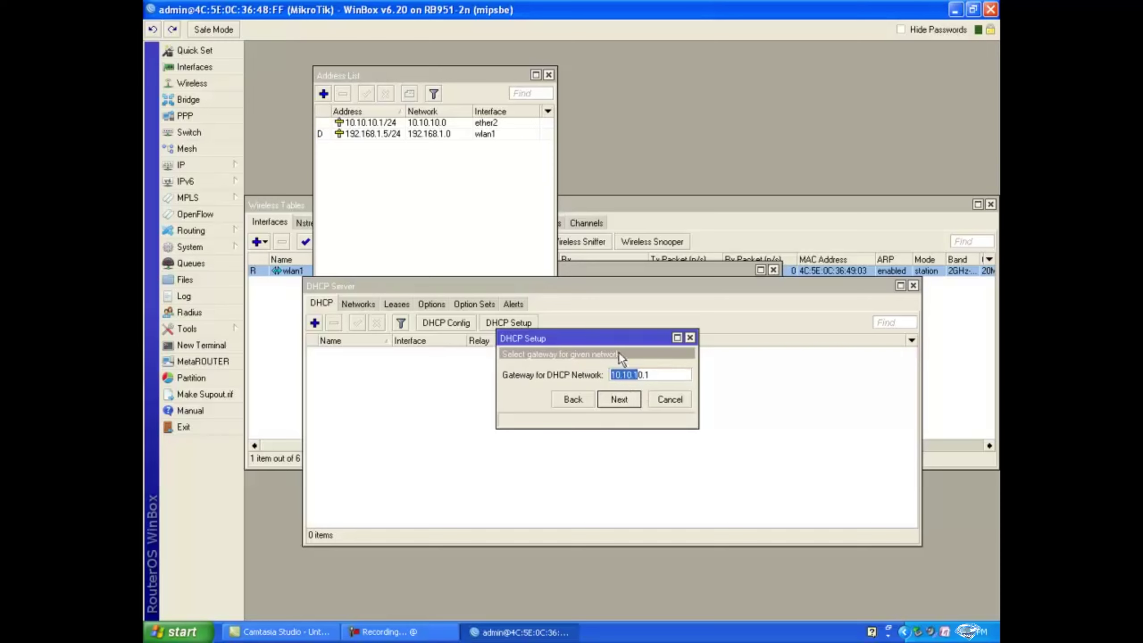
pyautogui.click(624, 397)
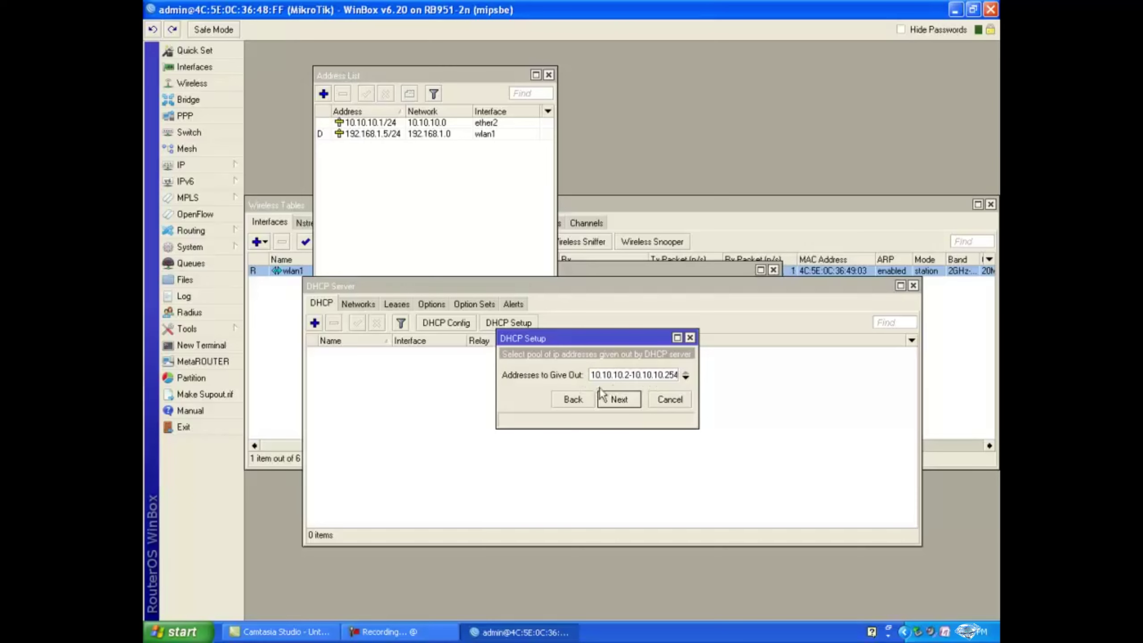
pyautogui.click(625, 400)
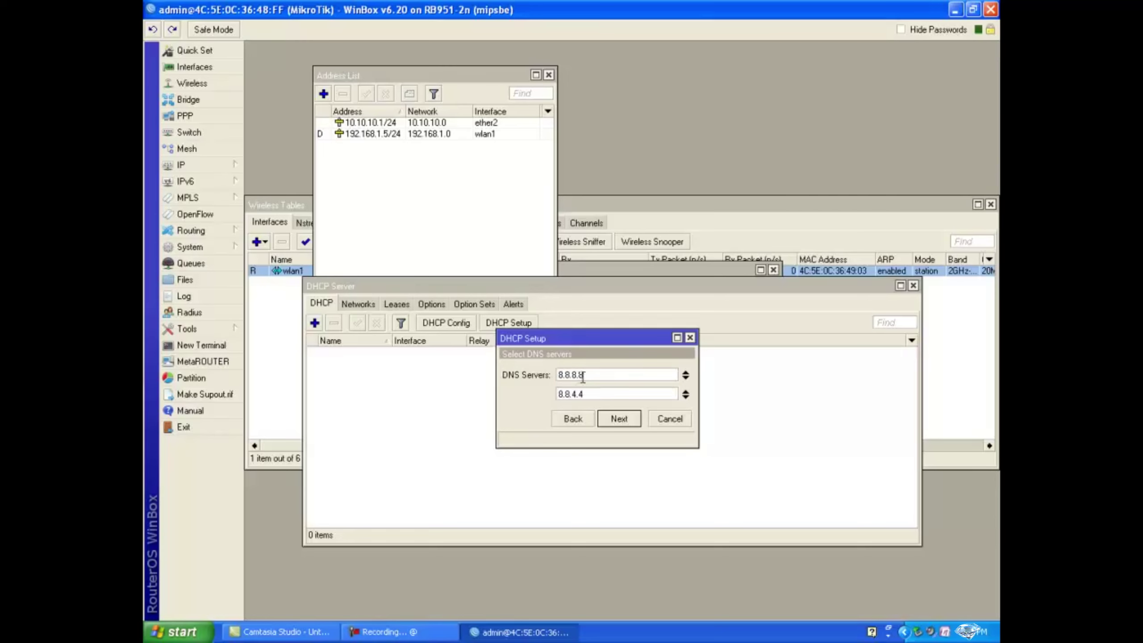
pyautogui.click(614, 418)
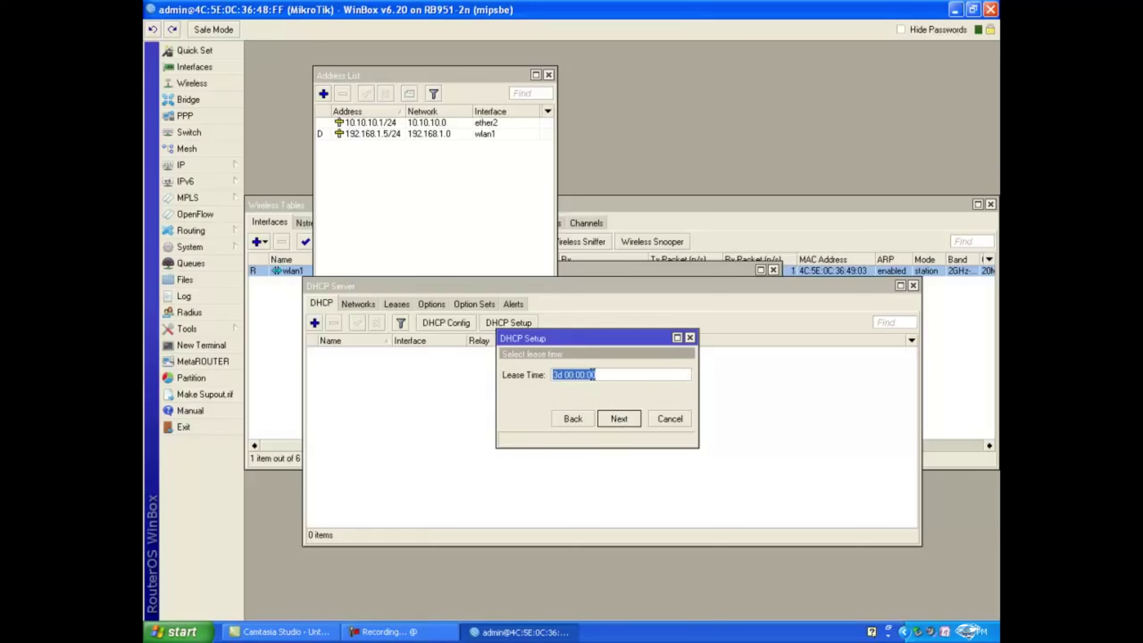
pyautogui.click(618, 415)
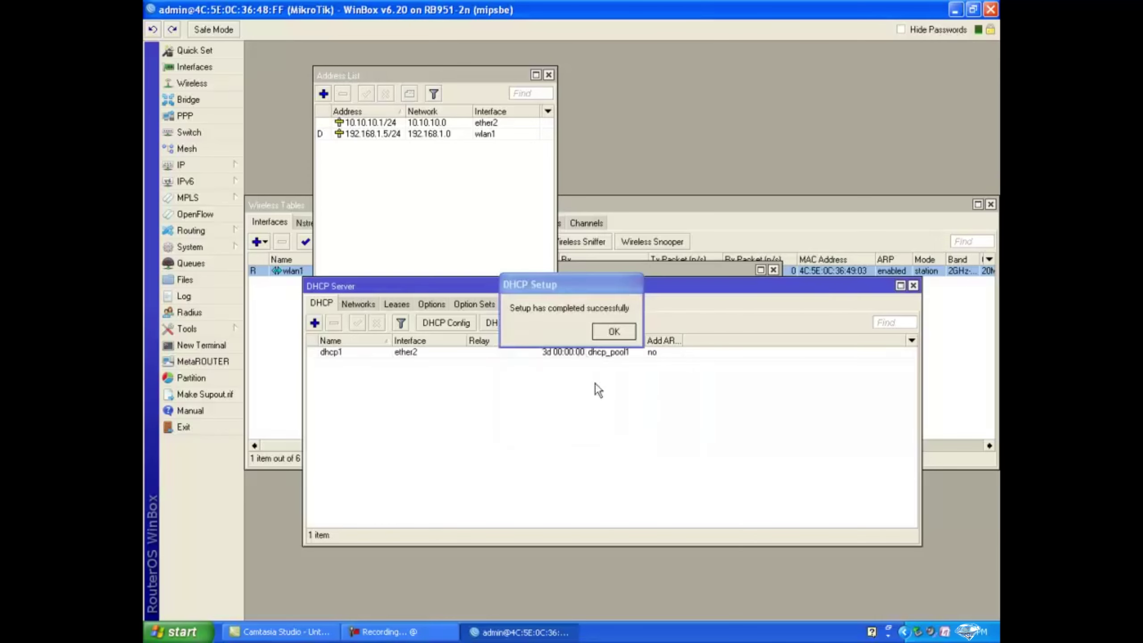
pyautogui.moveTo(586, 319); pyautogui.dragTo(586, 355)
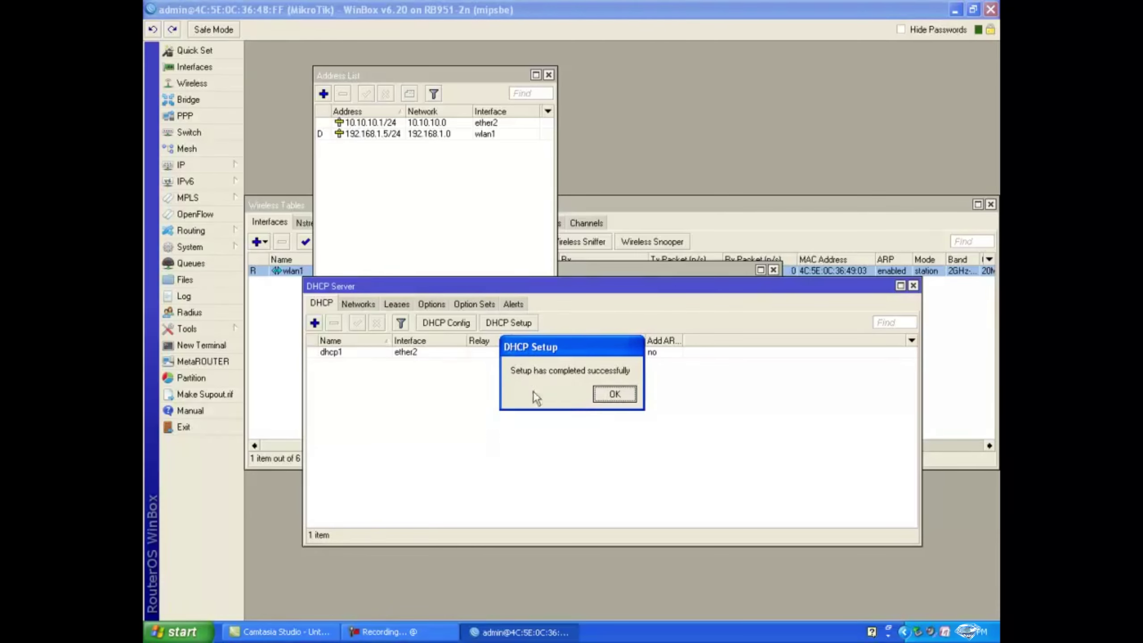
pyautogui.click(616, 394)
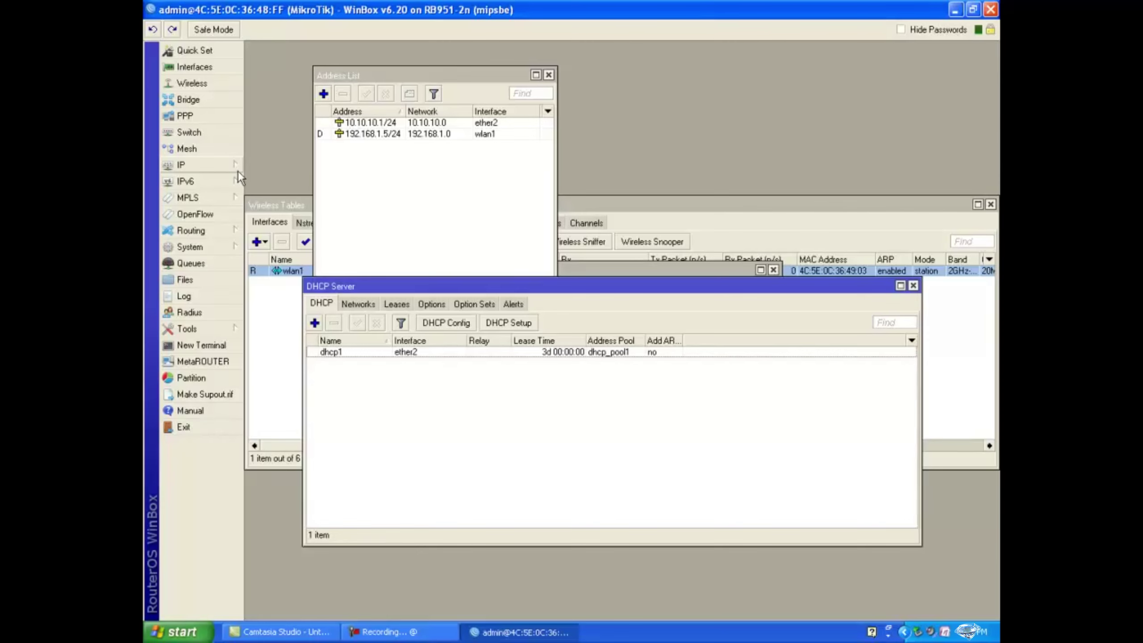
# - Start a new firewall NAT rule in the srcnat chain with wlan1 as its outgoing interface
pyautogui.click(185, 170)
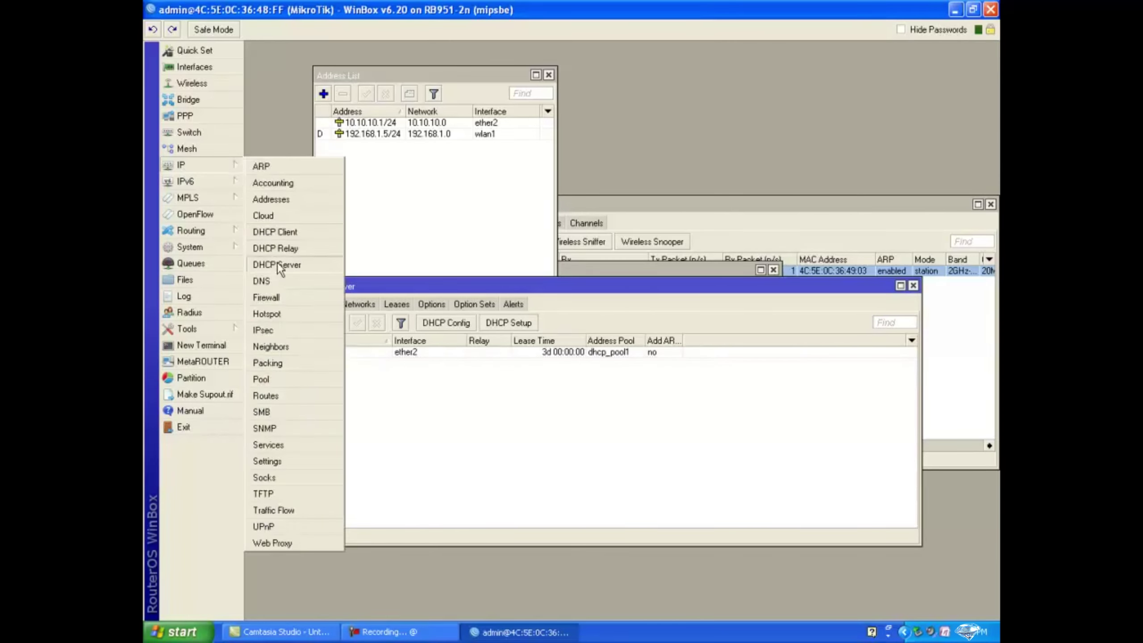
pyautogui.click(283, 300)
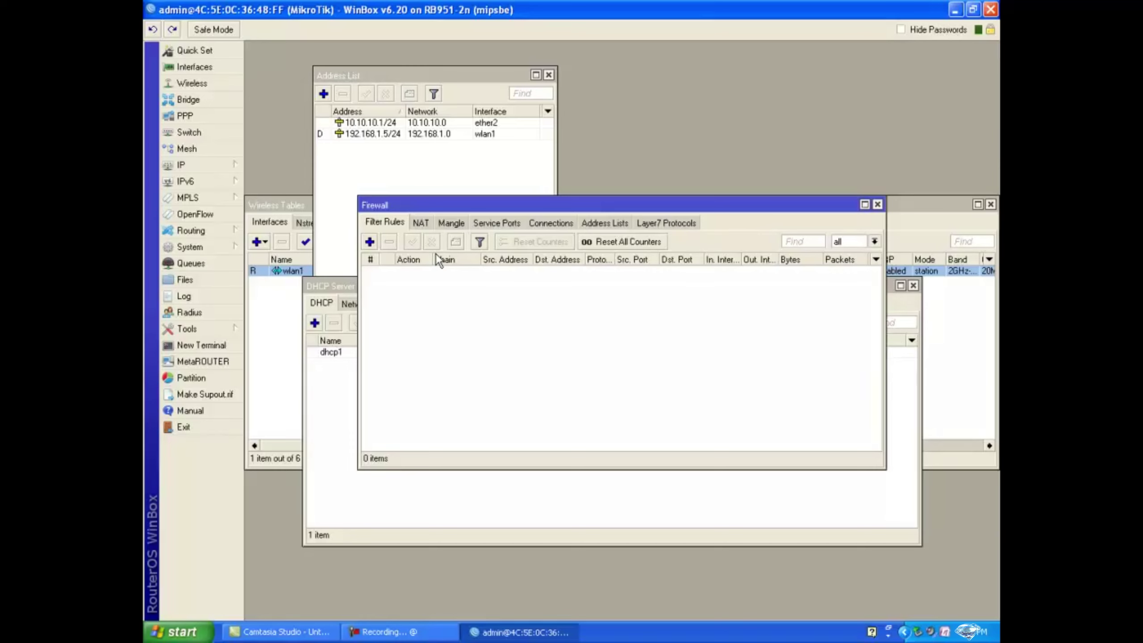
pyautogui.click(423, 225)
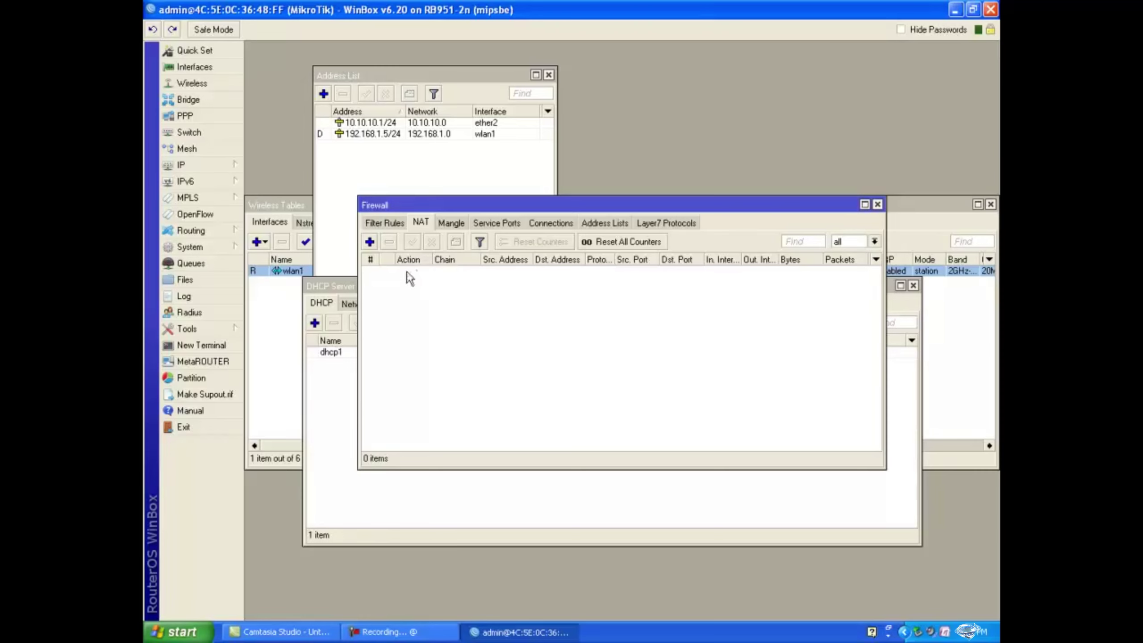
pyautogui.click(370, 243)
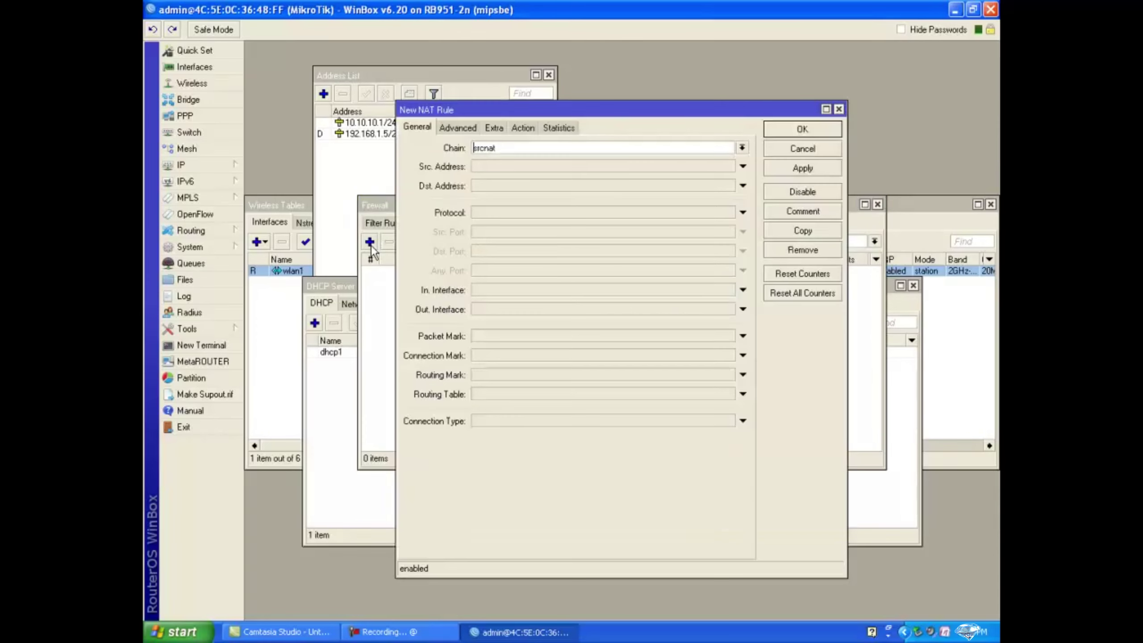
pyautogui.moveTo(520, 105); pyautogui.dragTo(520, 134)
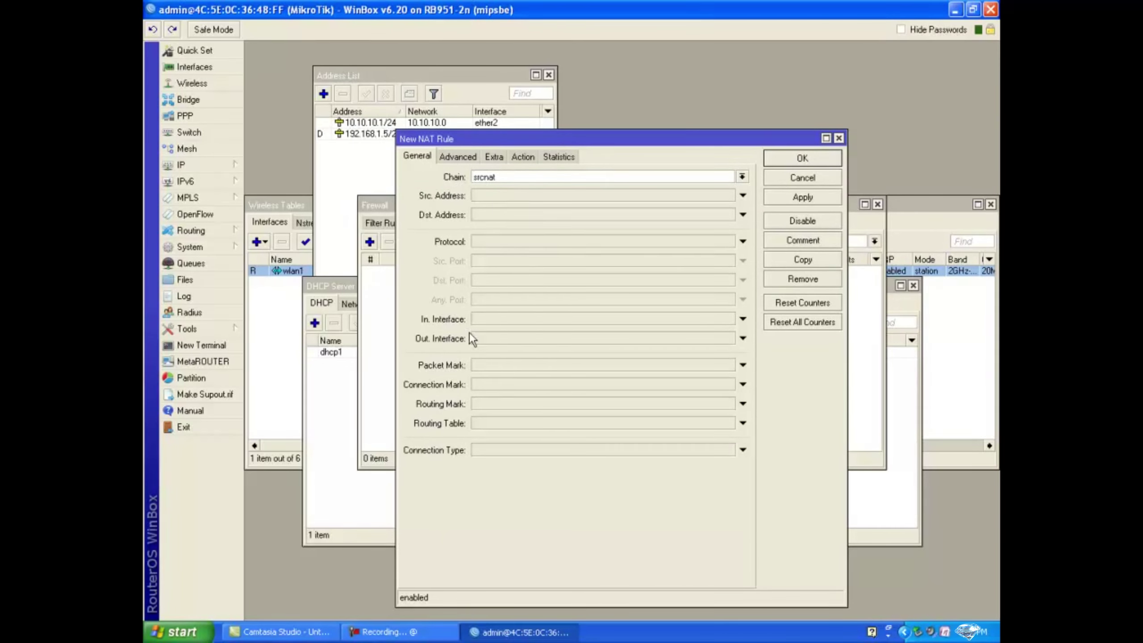
pyautogui.click(746, 339)
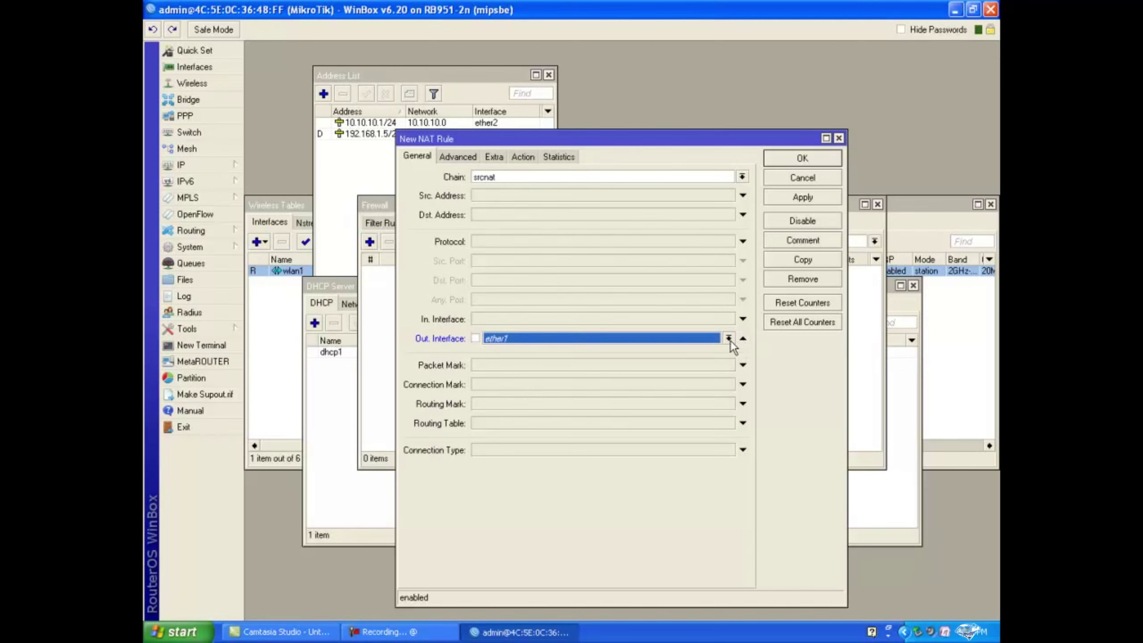
pyautogui.click(729, 338)
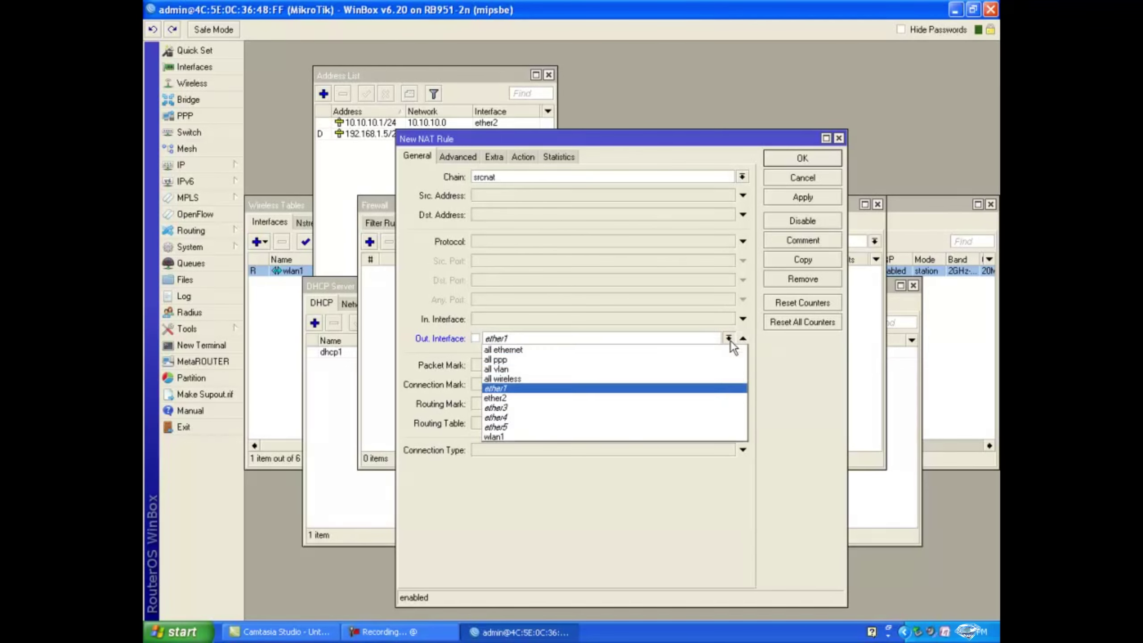
pyautogui.click(495, 435)
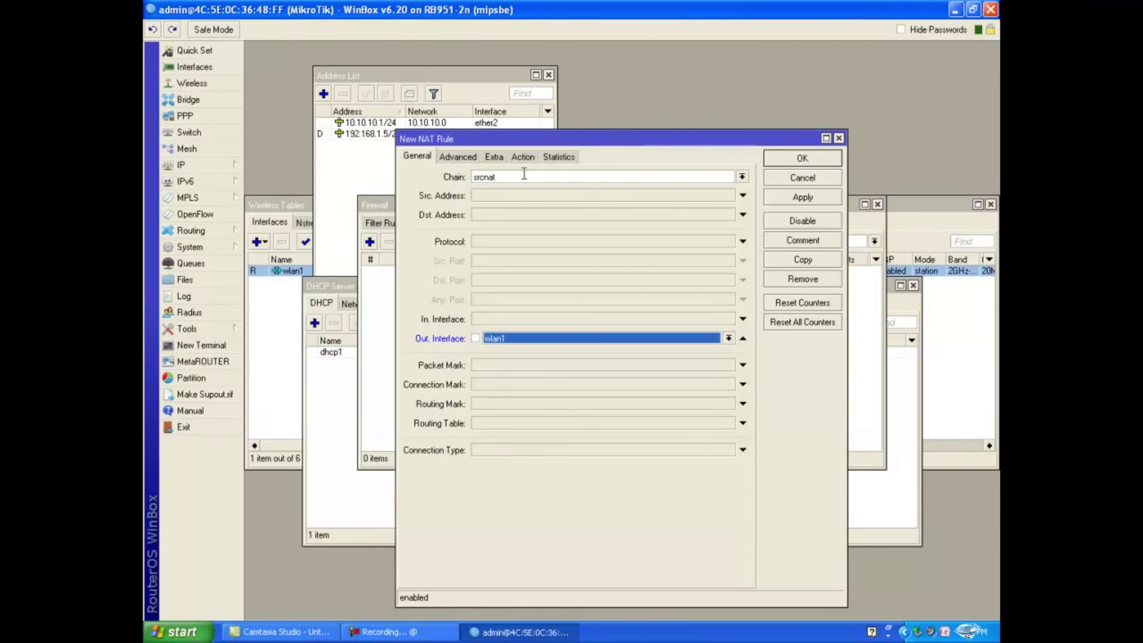
# - Set the new NAT rule's action to masquerade and save the rule
pyautogui.click(523, 157)
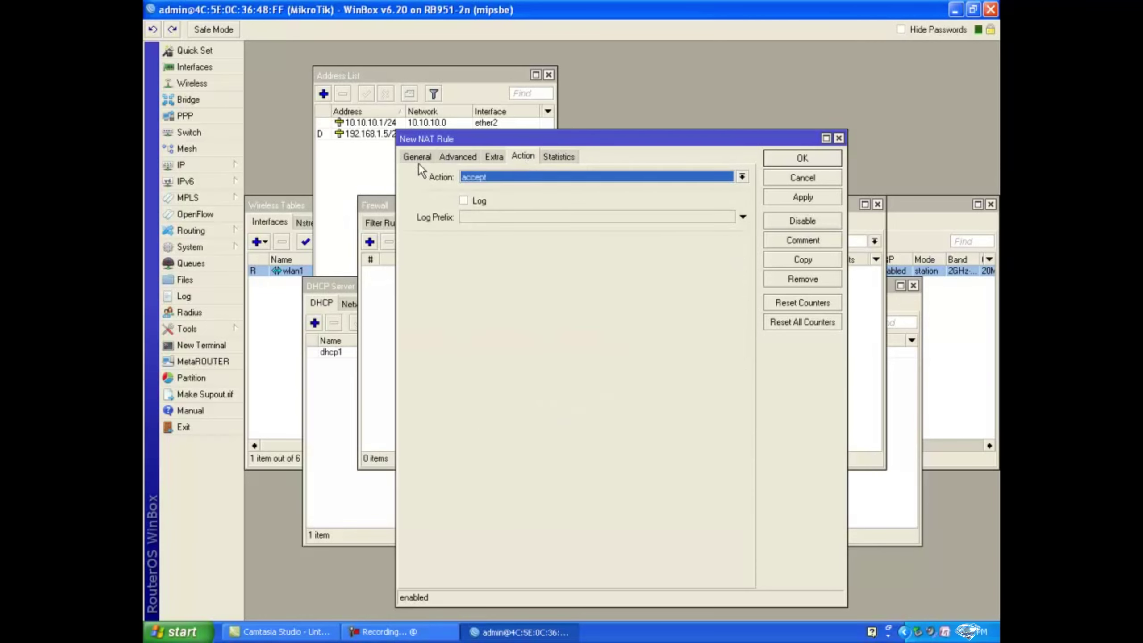
pyautogui.click(516, 176)
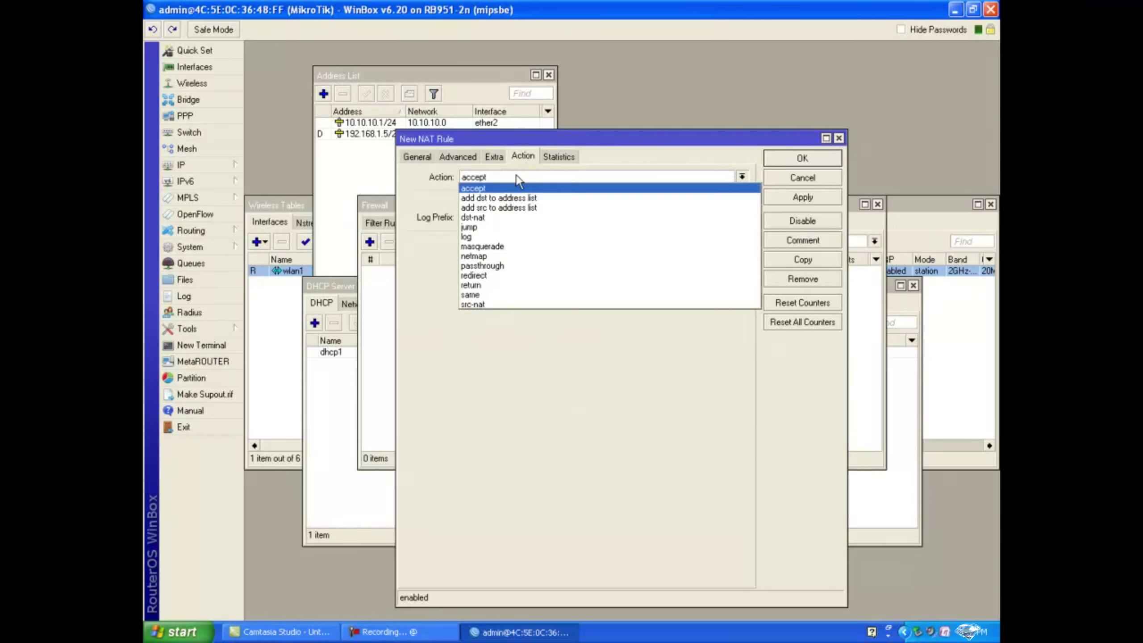
pyautogui.click(516, 246)
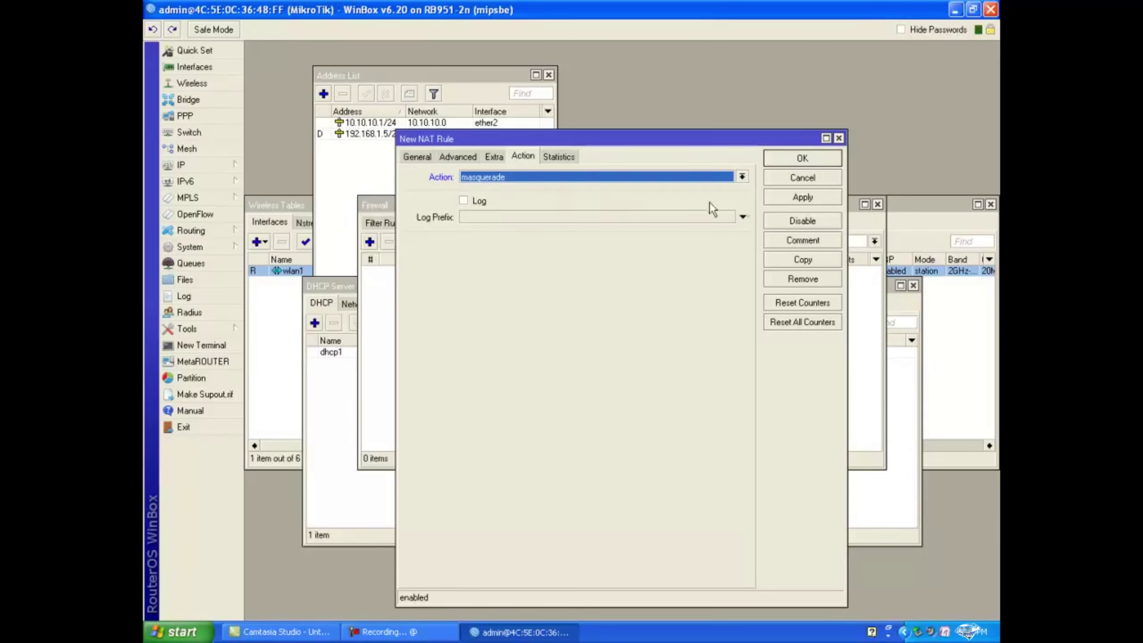
pyautogui.click(779, 202)
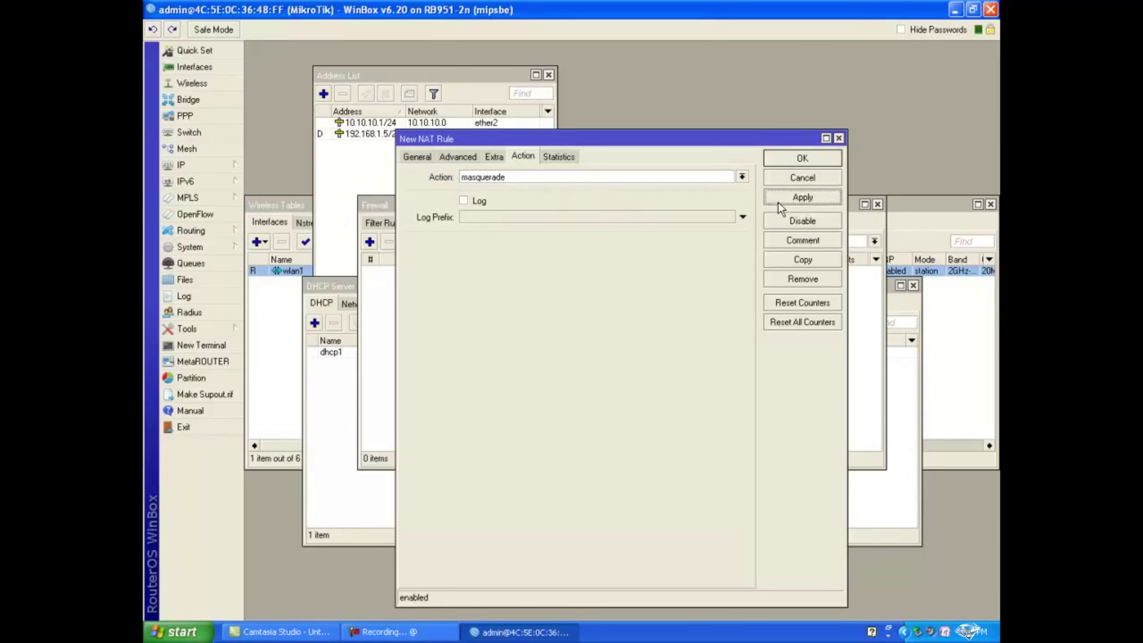
pyautogui.click(784, 158)
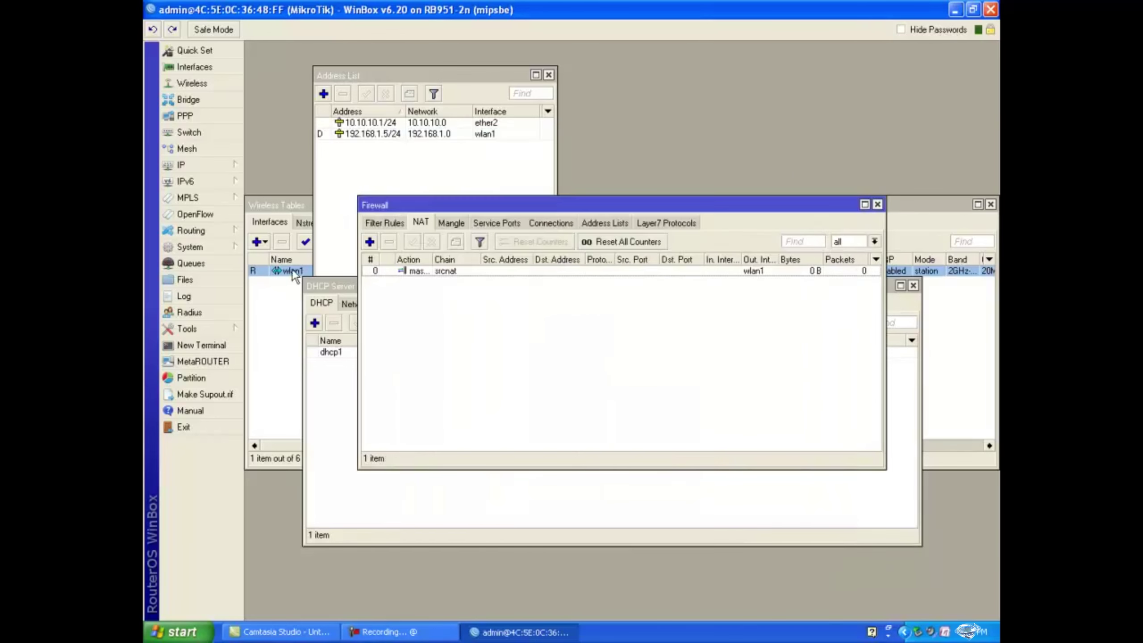
# - Test the router's internet connection by running ping google.com in a new terminal, and stop the ping after several replies
pyautogui.click(203, 342)
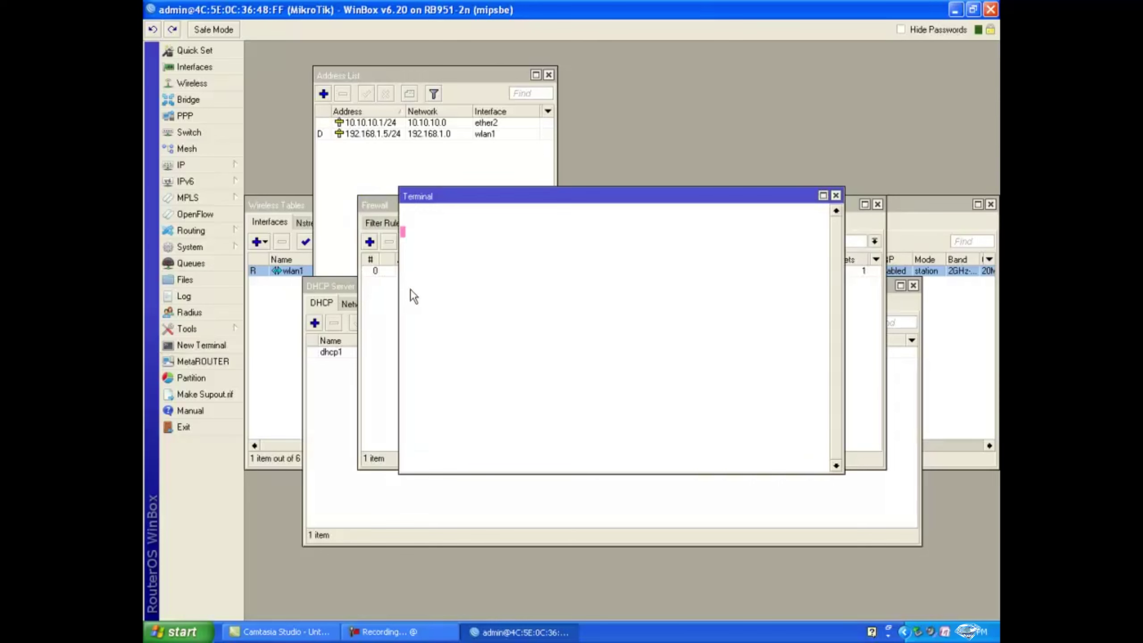
pyautogui.write('p')
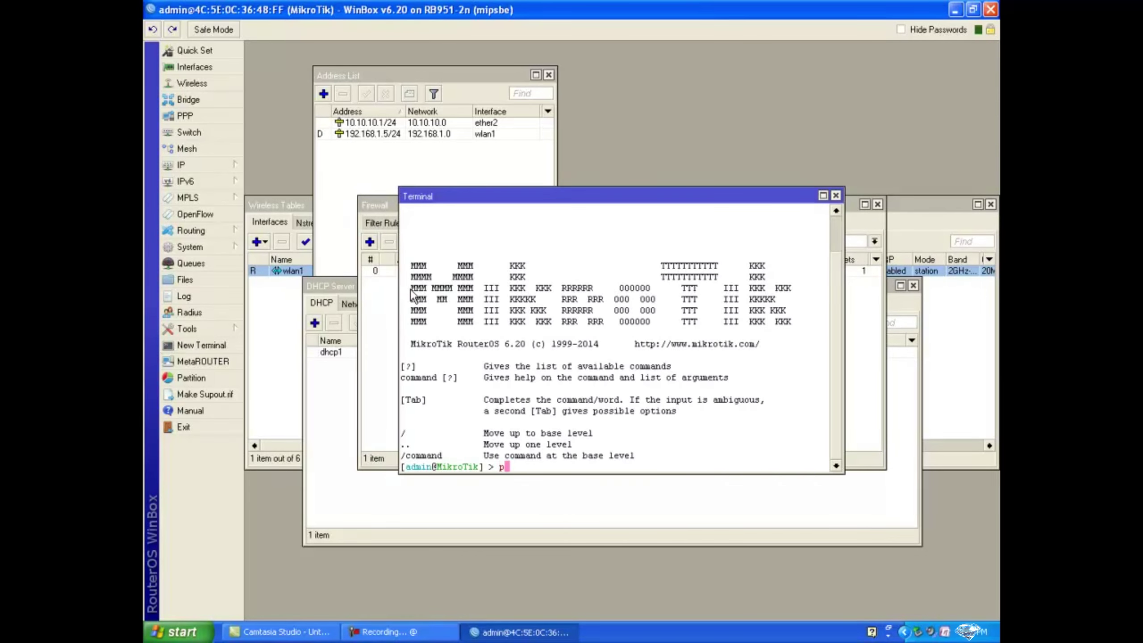
pyautogui.write('ing google.com')
pyautogui.press('Return')
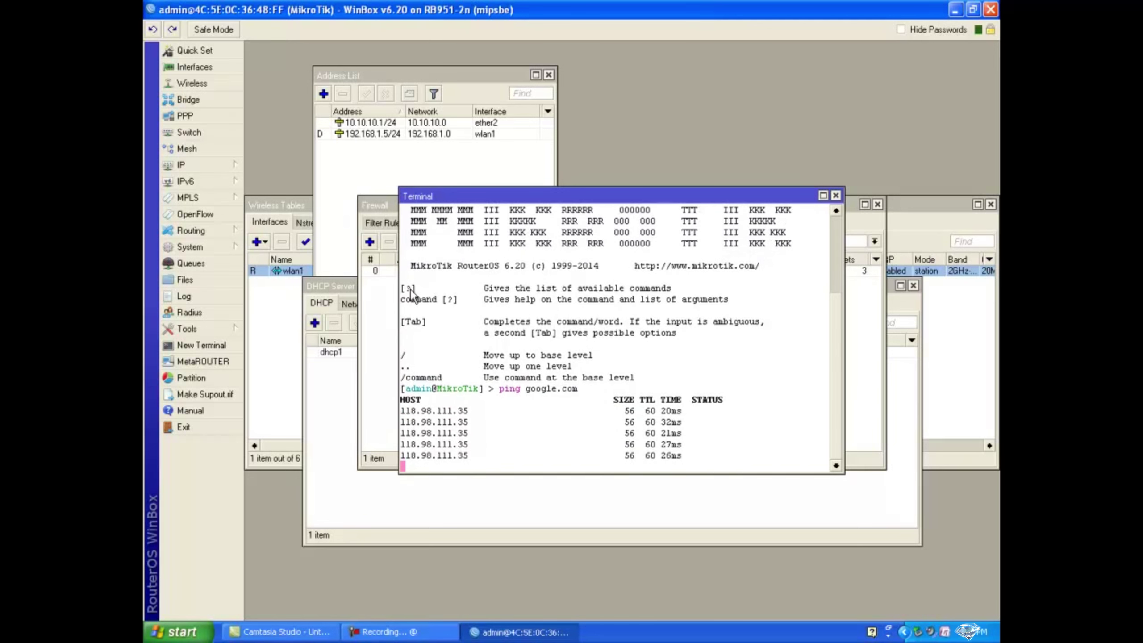
pyautogui.hotkey('ctrl', 'c')
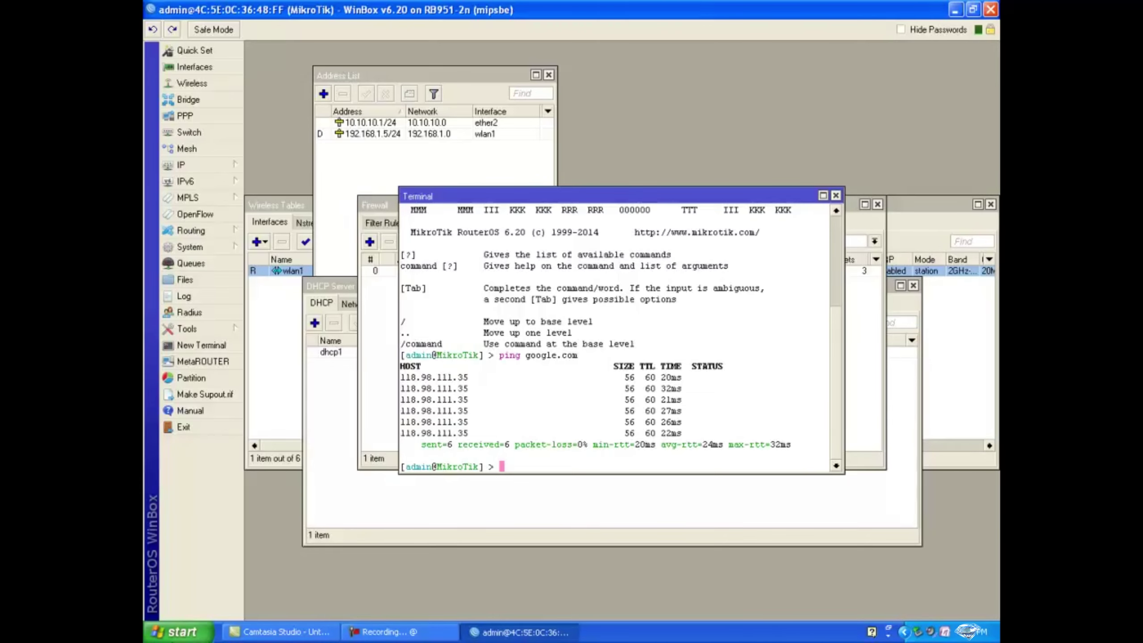
# - Switch to the Windows network connections and open the properties of Local Area Connection 2
pyautogui.click(160, 636)
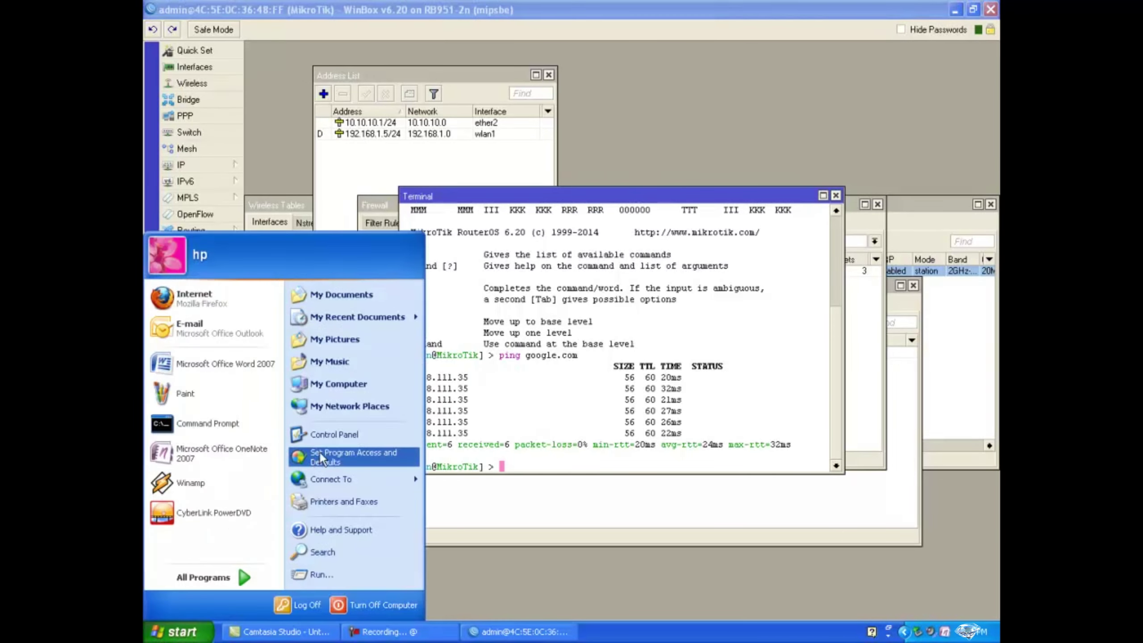
pyautogui.click(340, 437)
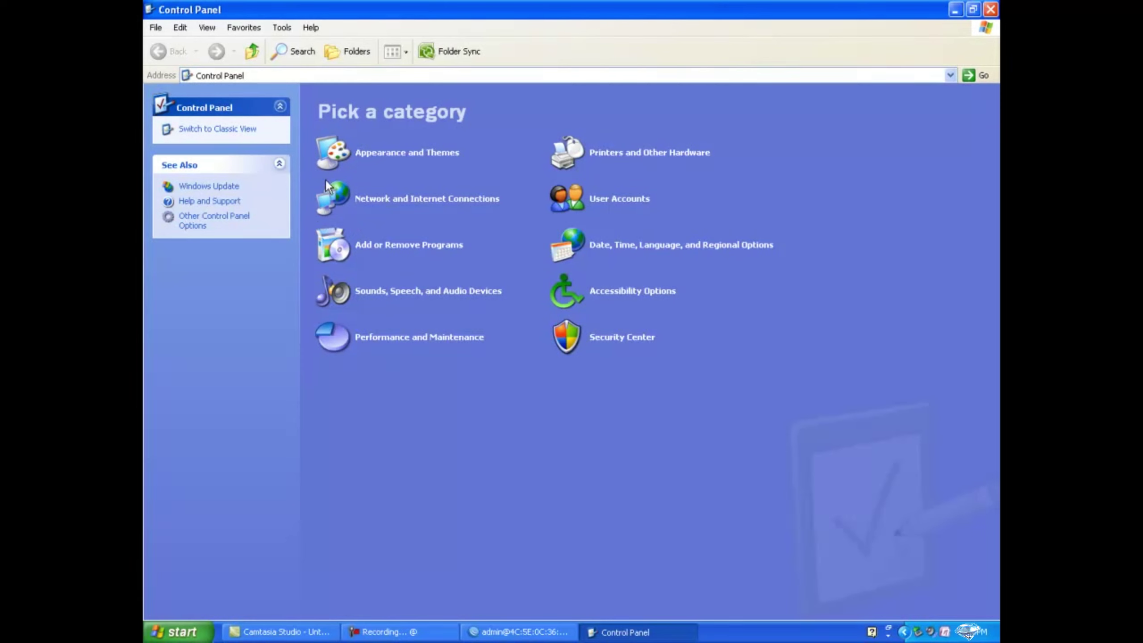
pyautogui.click(388, 202)
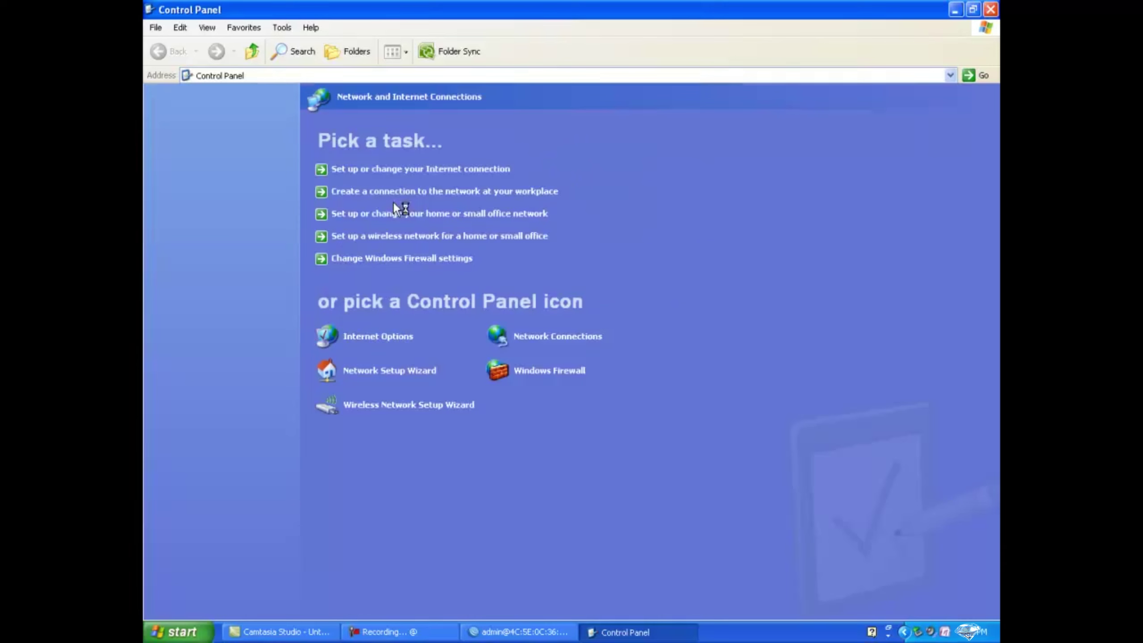
pyautogui.click(539, 345)
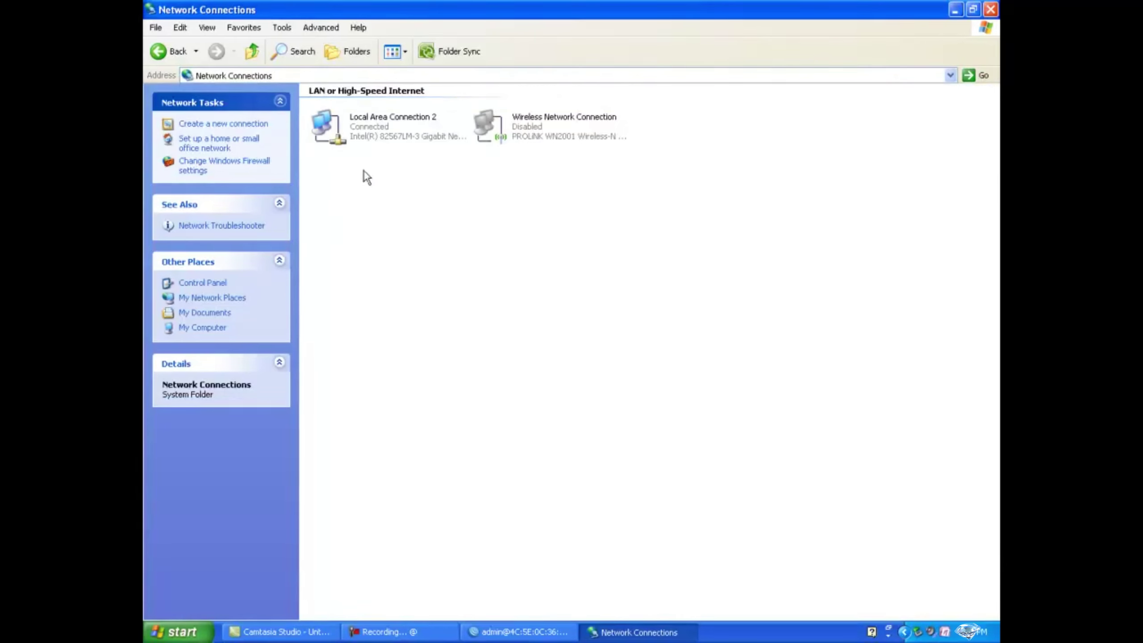
pyautogui.click(373, 129)
pyautogui.rightClick(374, 129)
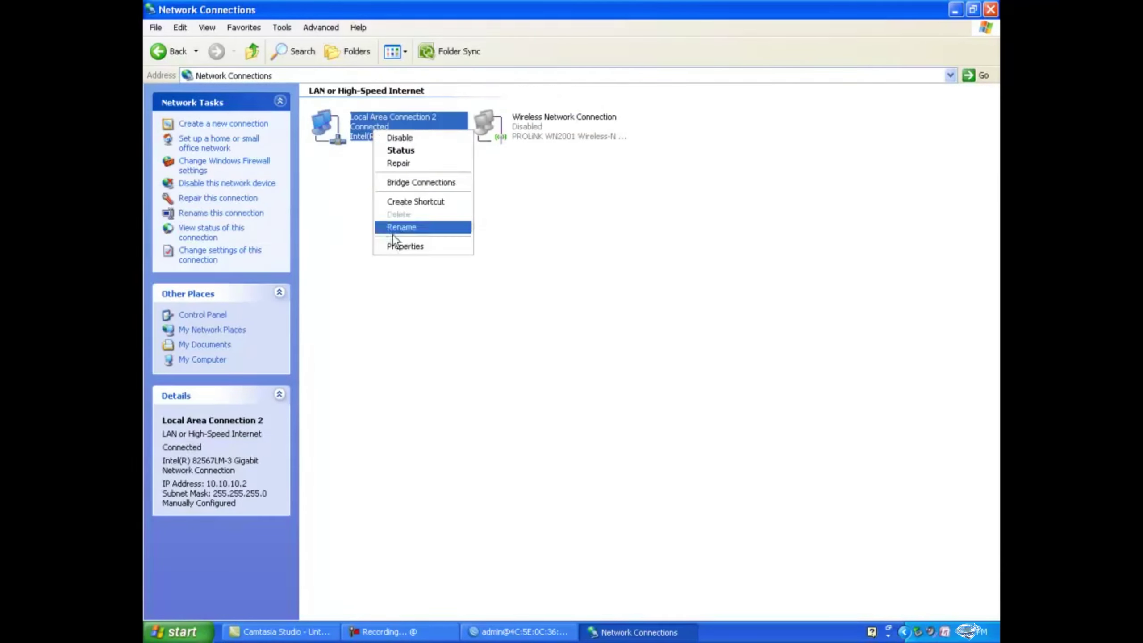
pyautogui.click(398, 249)
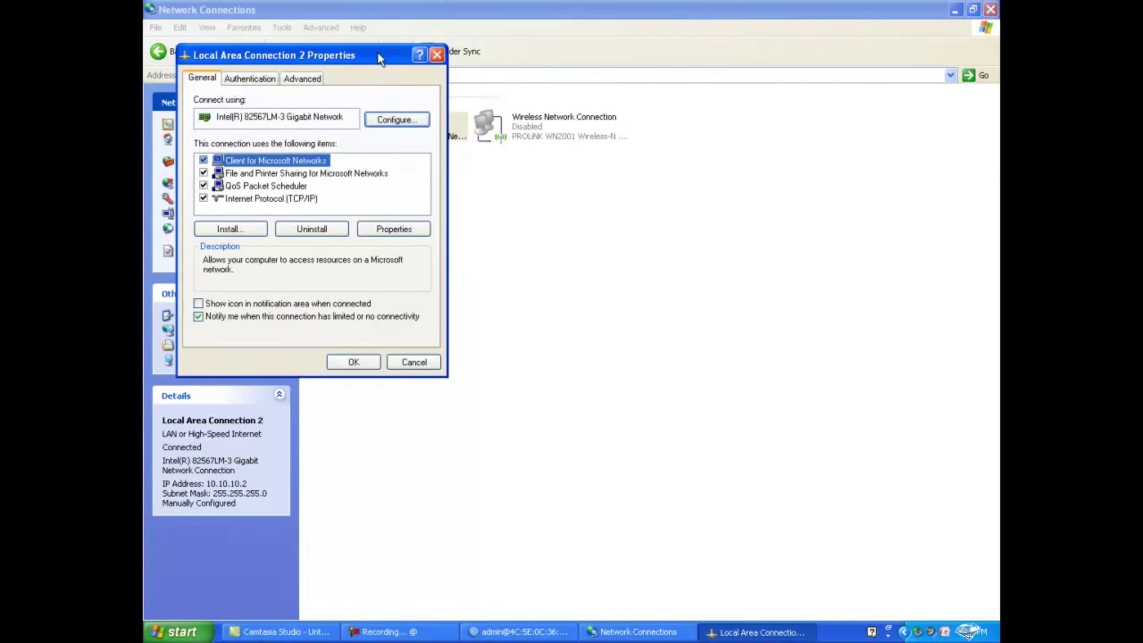
# - Set the connection's Internet Protocol (TCP/IP) to obtain its IP address and DNS server address automatically, and save both dialogs
pyautogui.moveTo(379, 55); pyautogui.dragTo(507, 93)
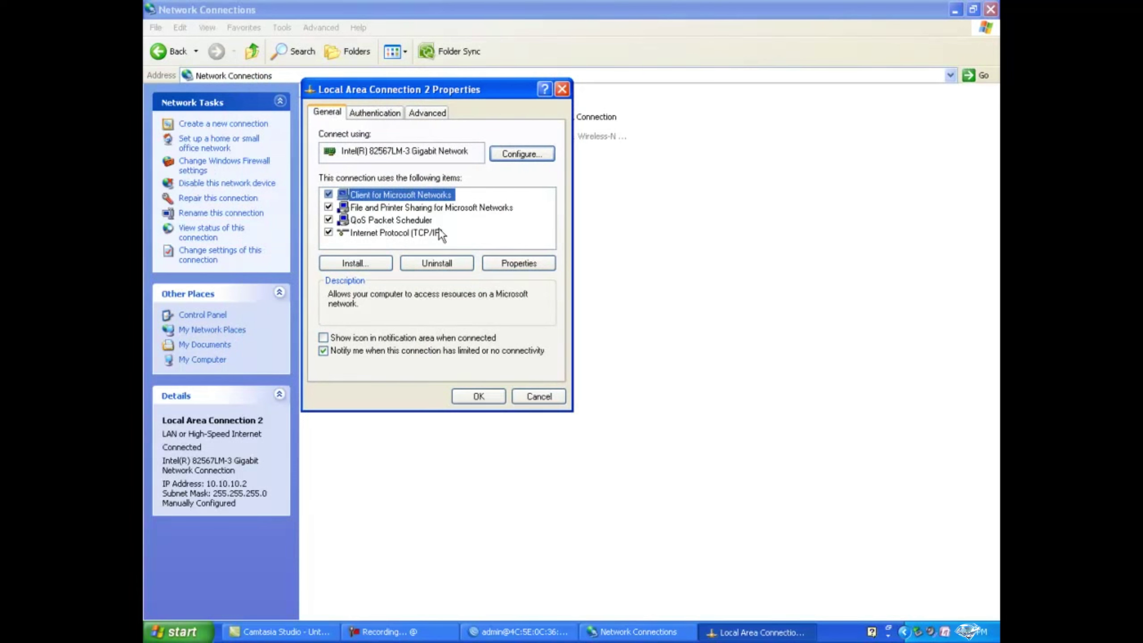
pyautogui.click(398, 232)
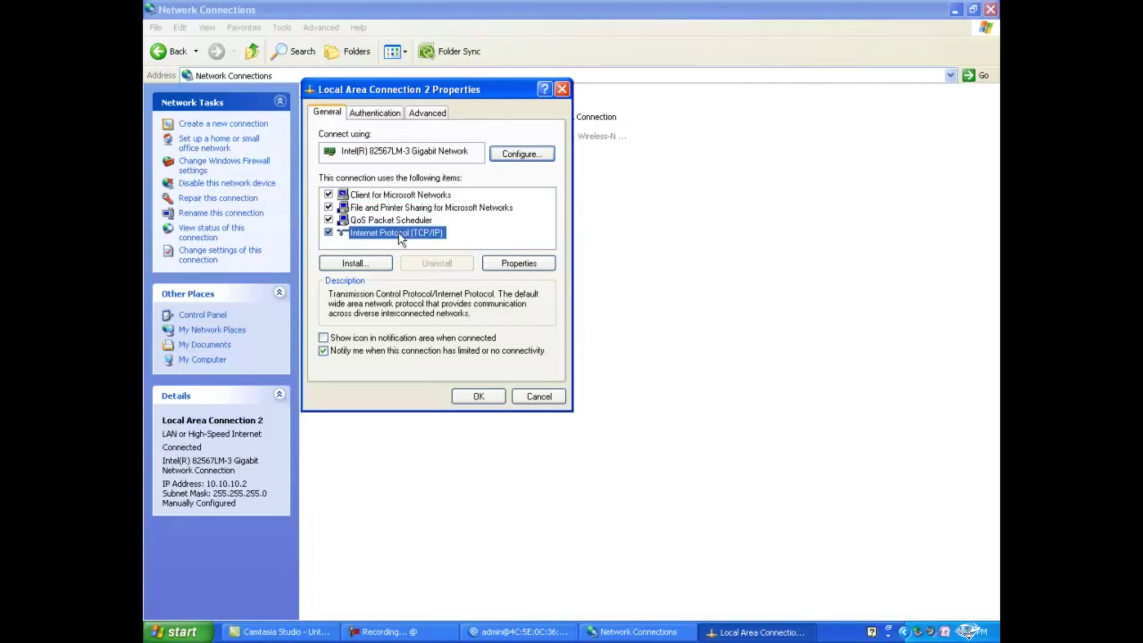
pyautogui.click(548, 266)
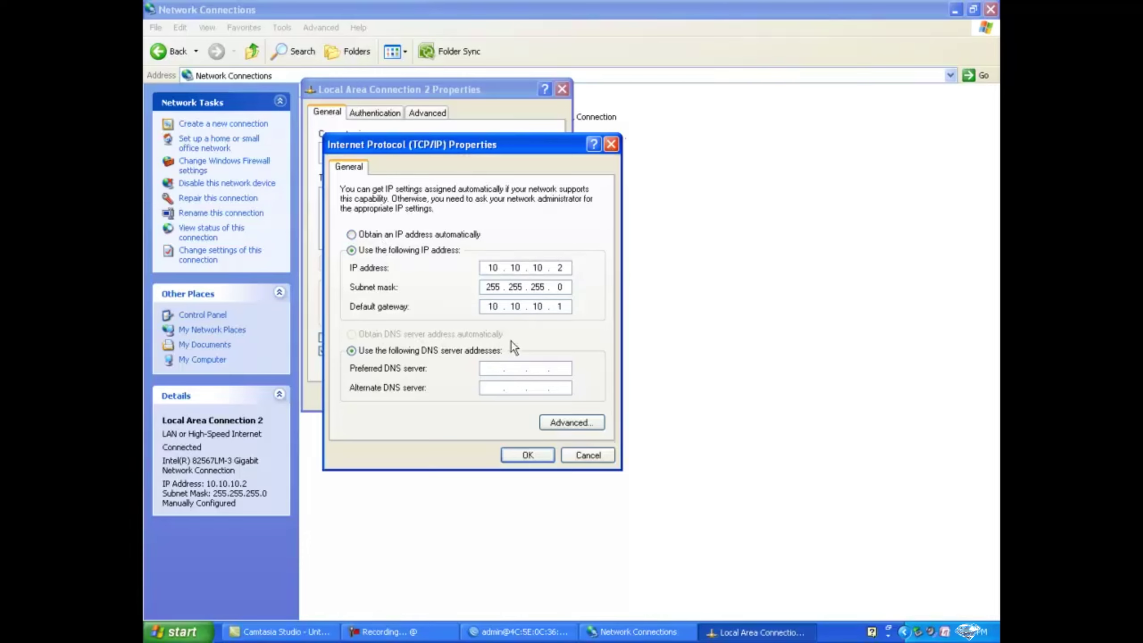
pyautogui.click(374, 239)
pyautogui.click(373, 336)
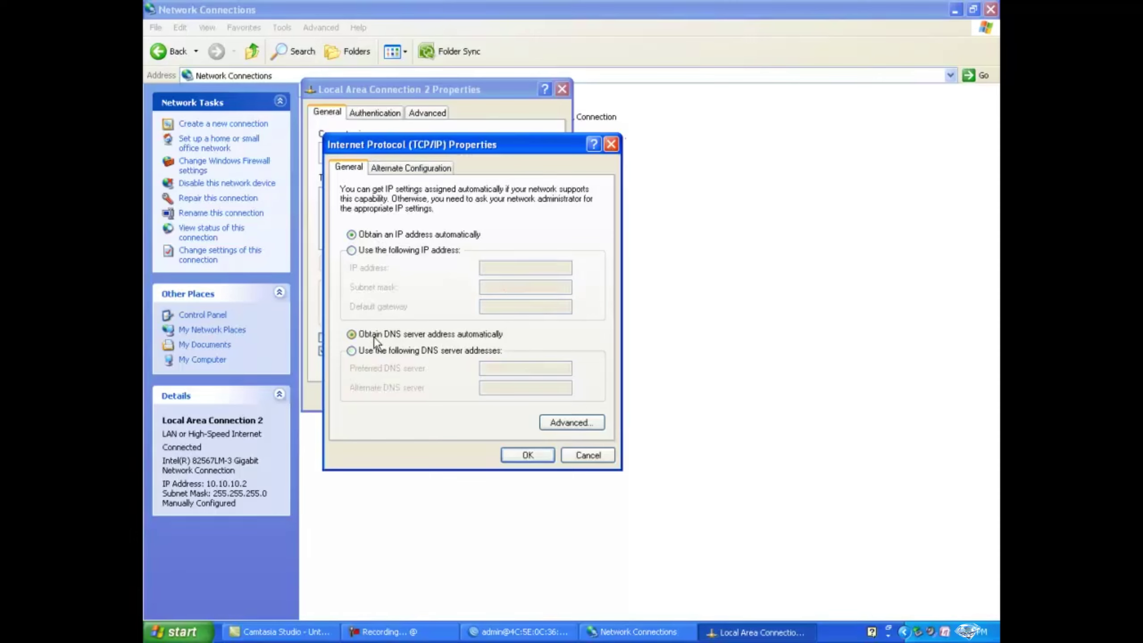
pyautogui.click(526, 455)
pyautogui.click(477, 398)
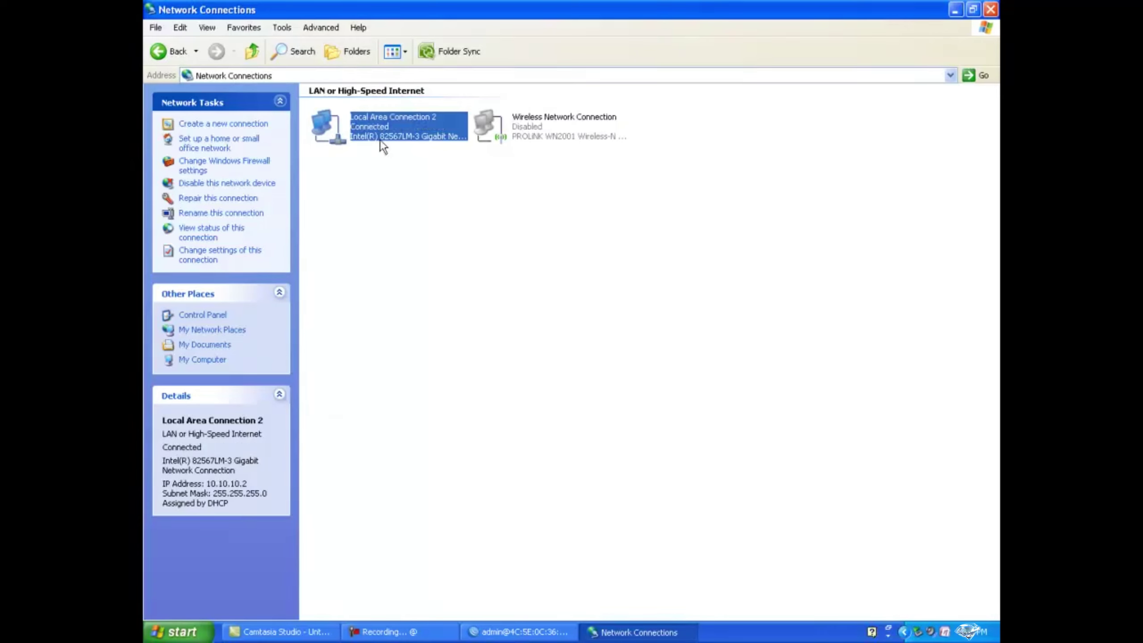
# - Check the addressing details assigned by DHCP in the status of Local Area Connection 2, and close the status window
pyautogui.click(368, 150)
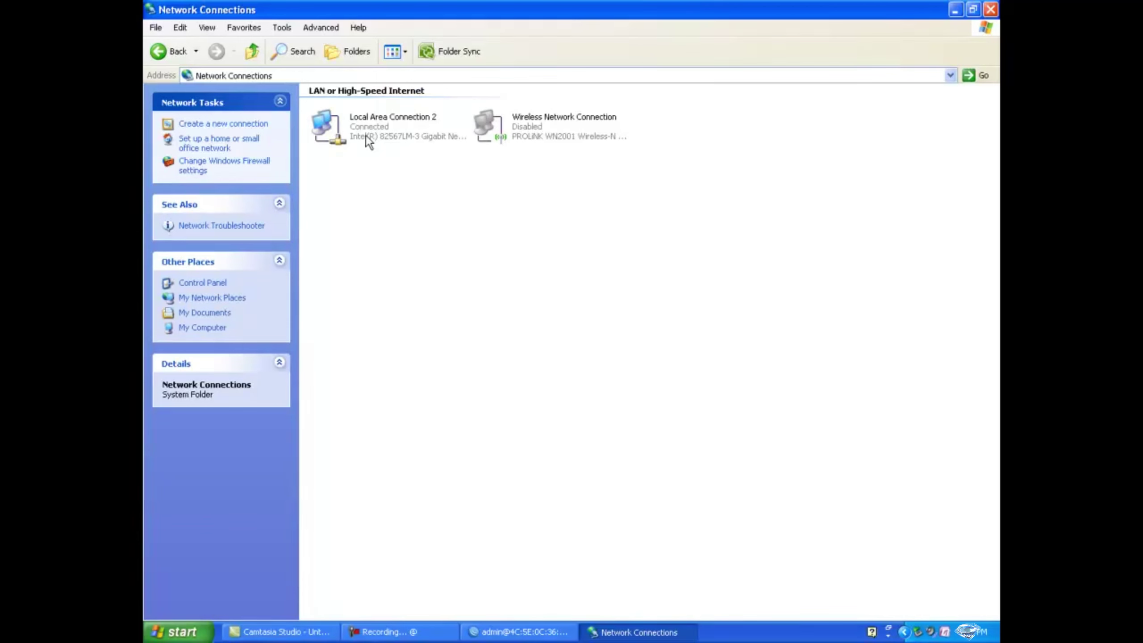
pyautogui.doubleClick(366, 136)
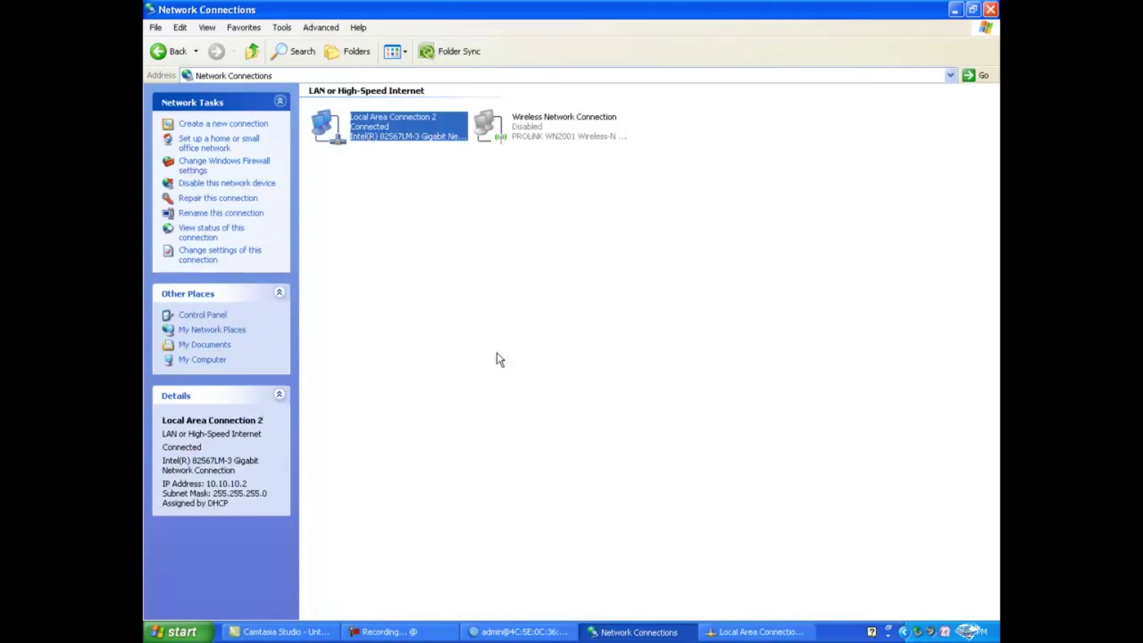
pyautogui.click(711, 631)
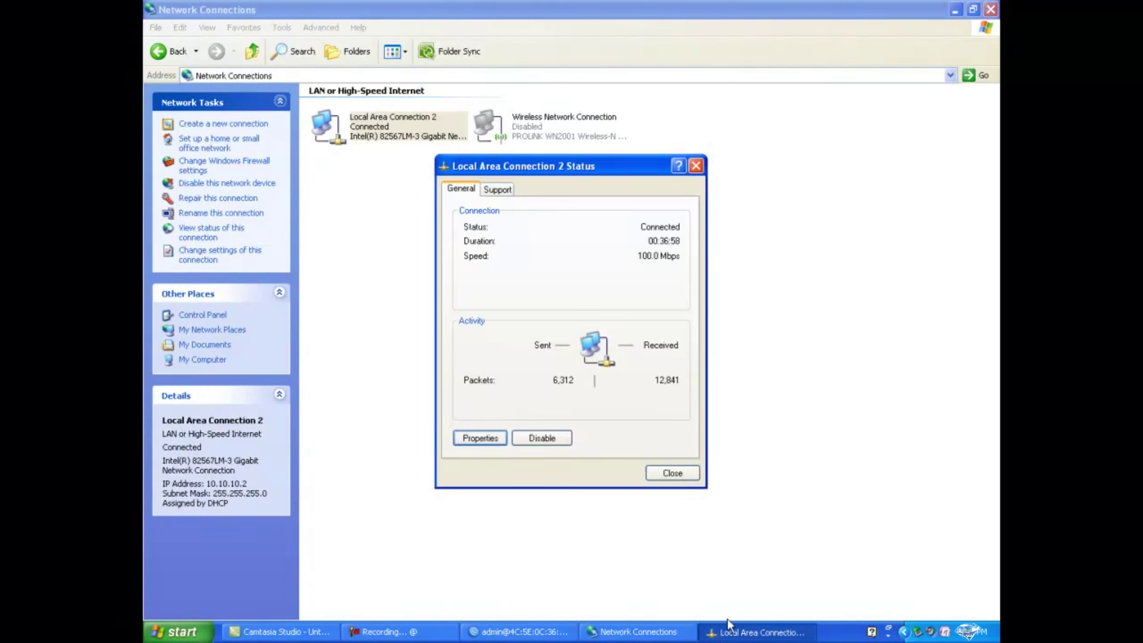
pyautogui.click(491, 191)
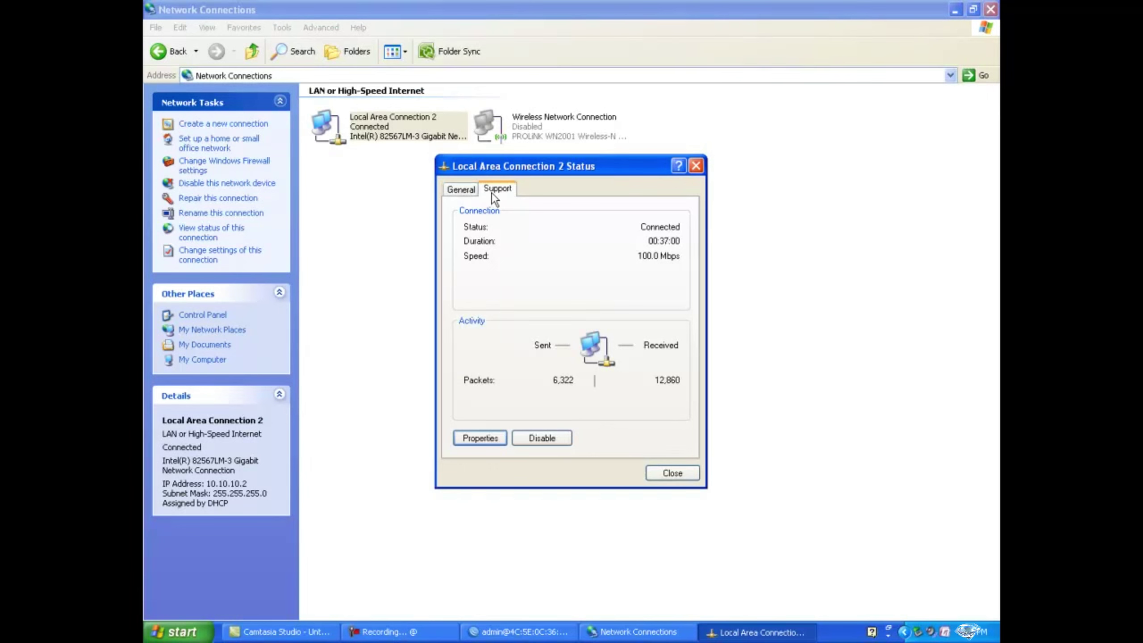
pyautogui.click(518, 304)
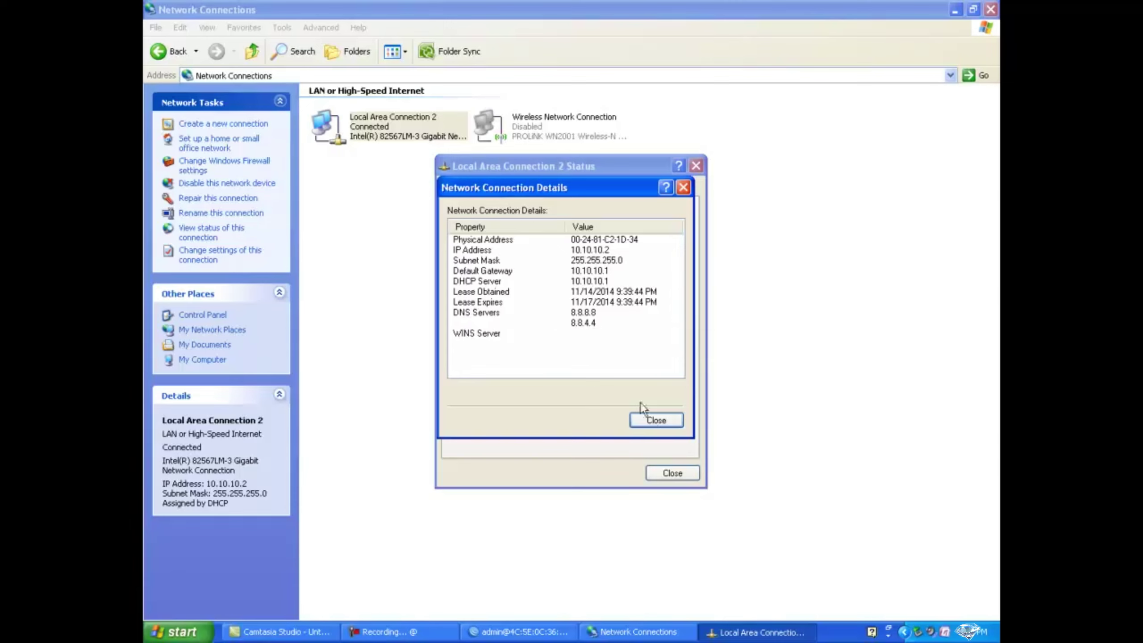
pyautogui.click(662, 421)
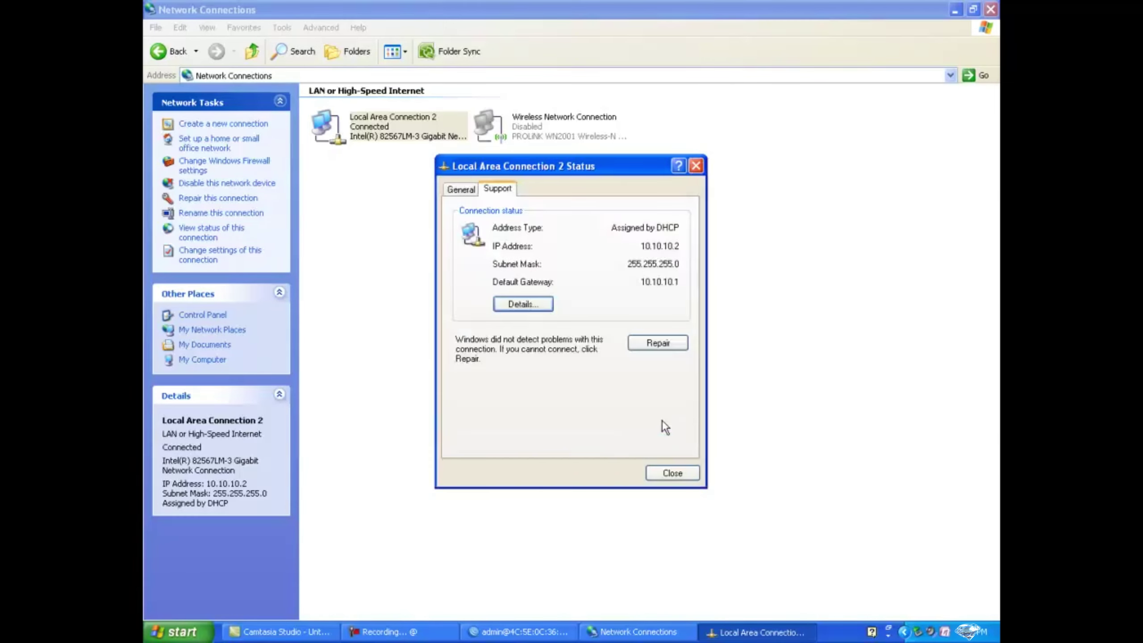
pyautogui.click(670, 475)
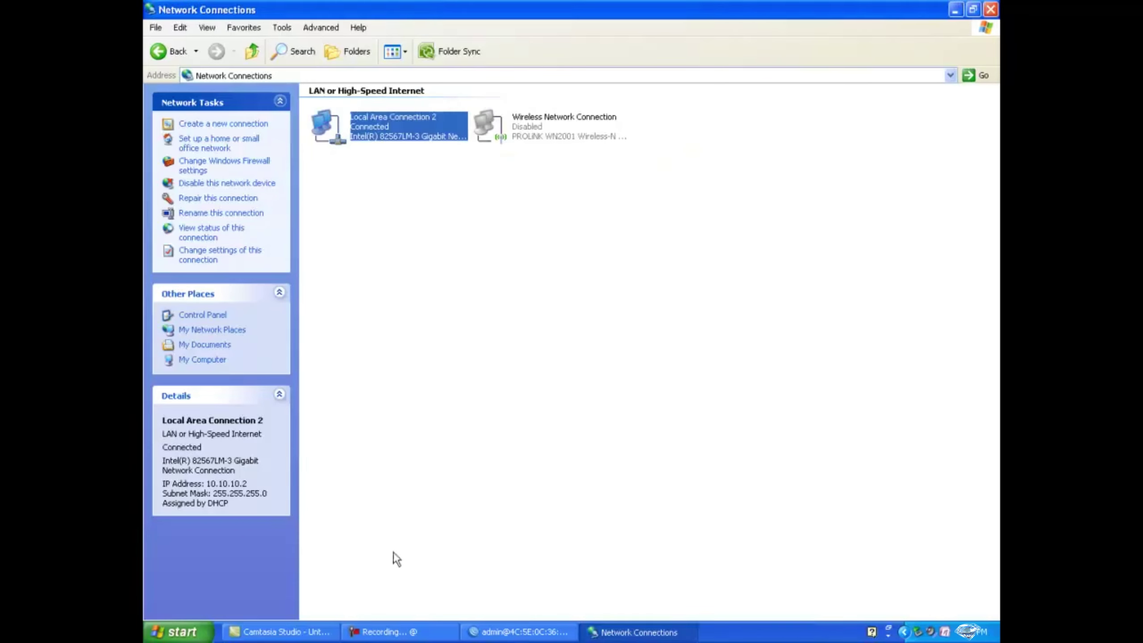
# - Test the client's connectivity from a Windows command prompt by running ping 10.10.10.1 and ping google.com
pyautogui.click(180, 632)
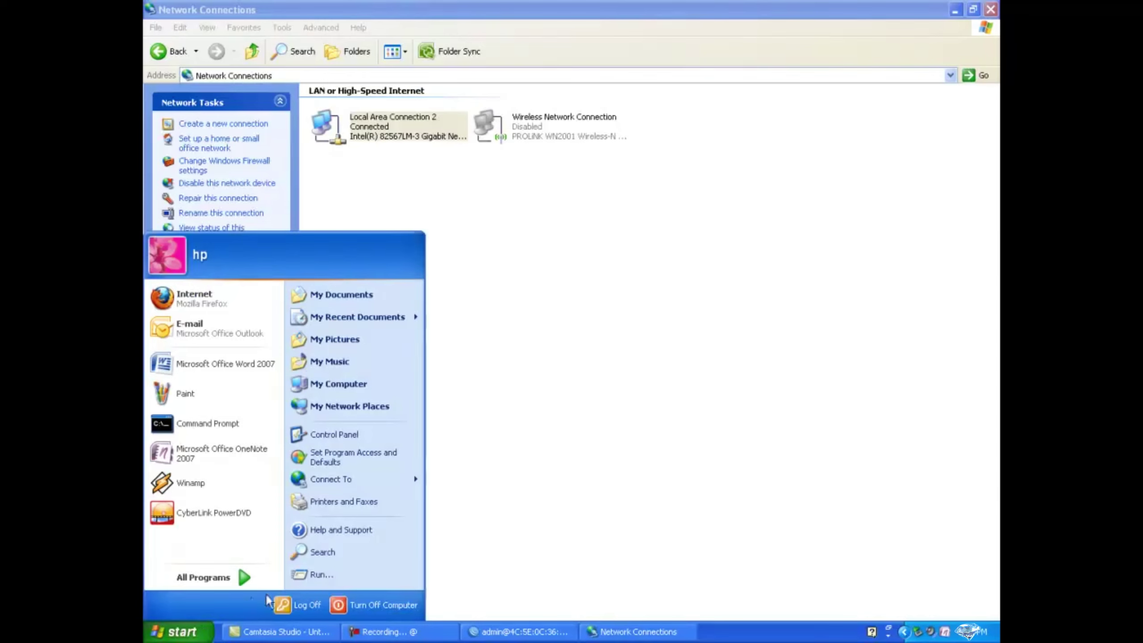
pyautogui.click(309, 575)
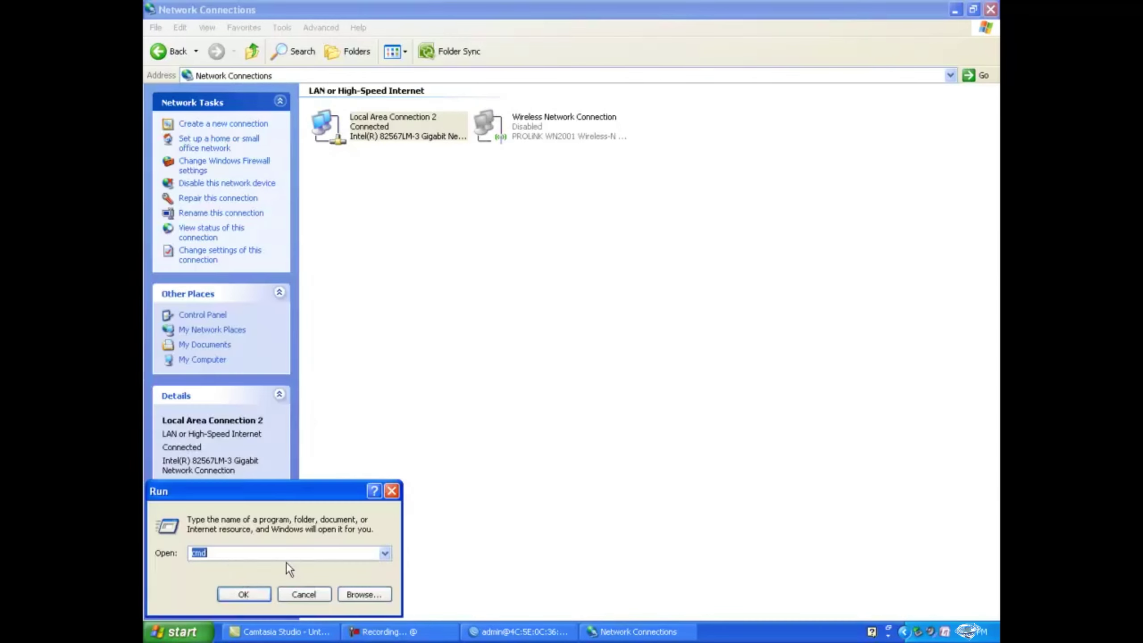
pyautogui.press('Return')
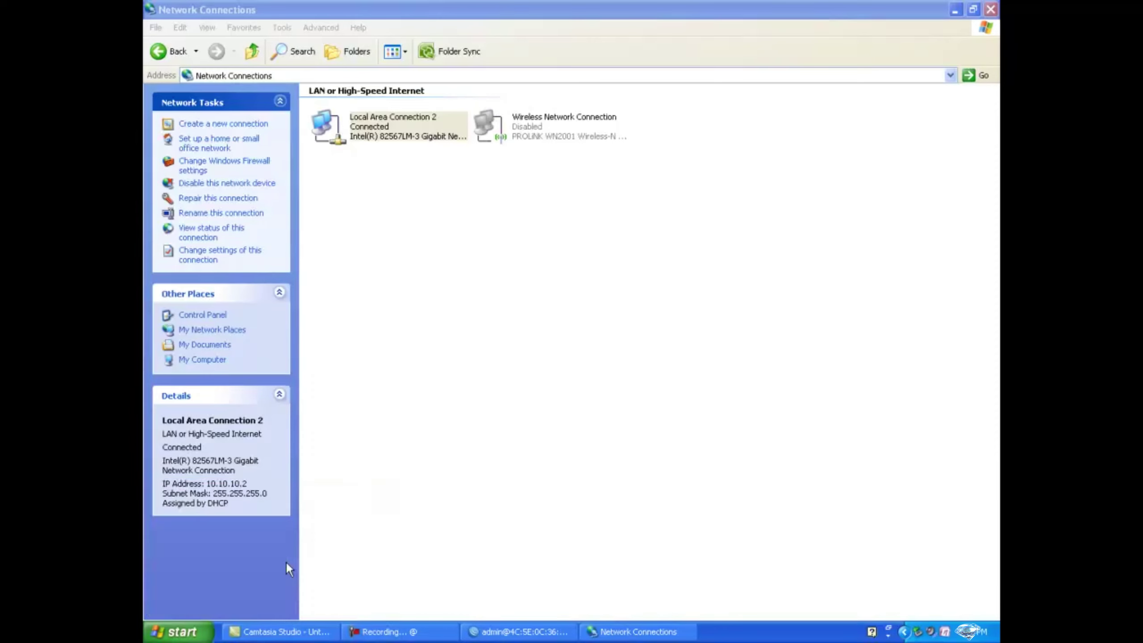
pyautogui.write('p')
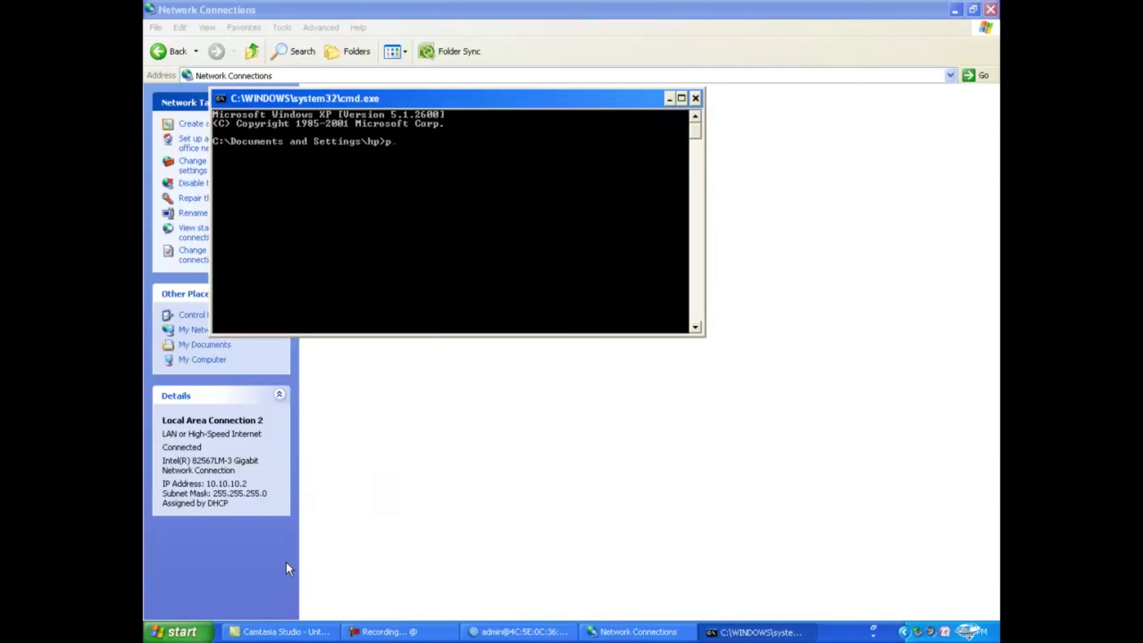
pyautogui.write('ing 10.10.10.1')
pyautogui.press('Return')
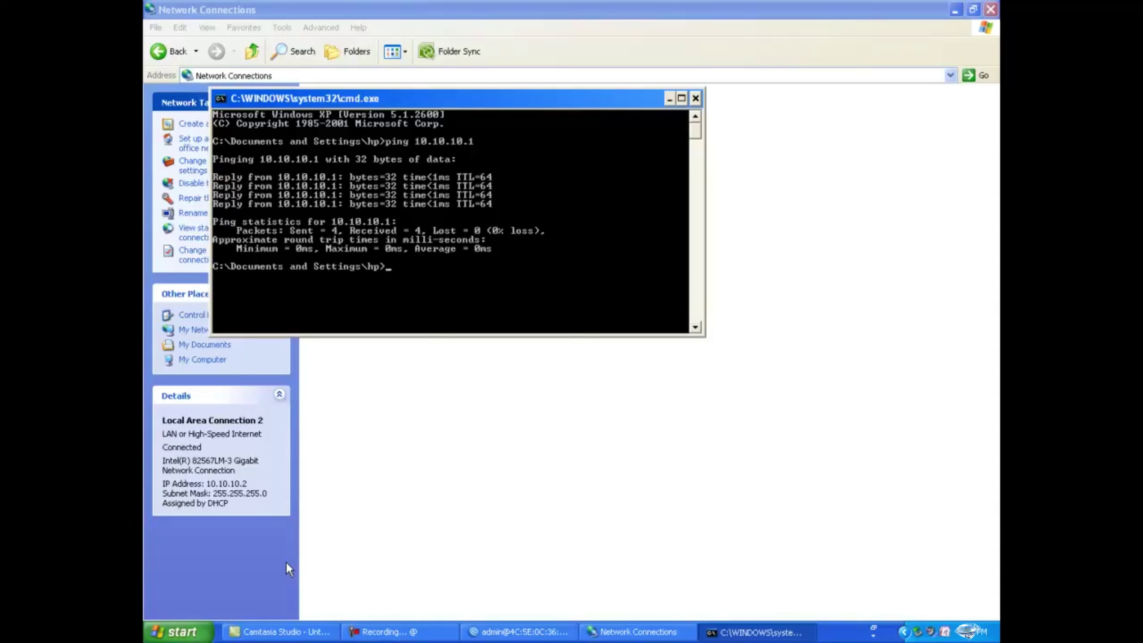
pyautogui.write('g google.com')
pyautogui.press('Return')
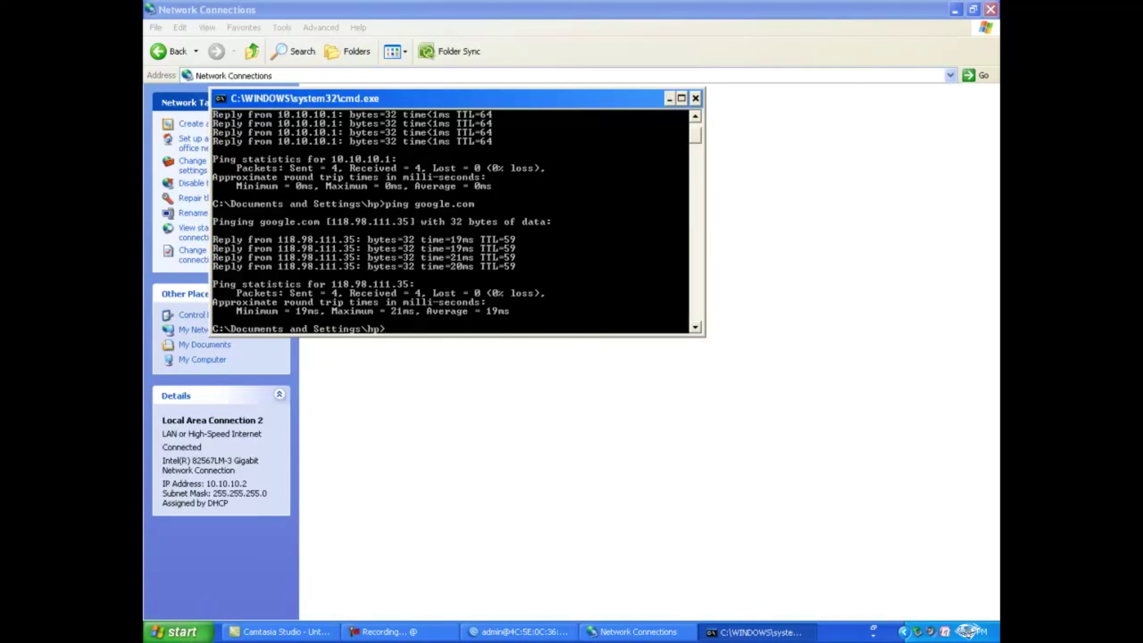
# - Launch Mozilla Firefox and close the extra tab, keeping only the plugin check page open
pyautogui.click(178, 632)
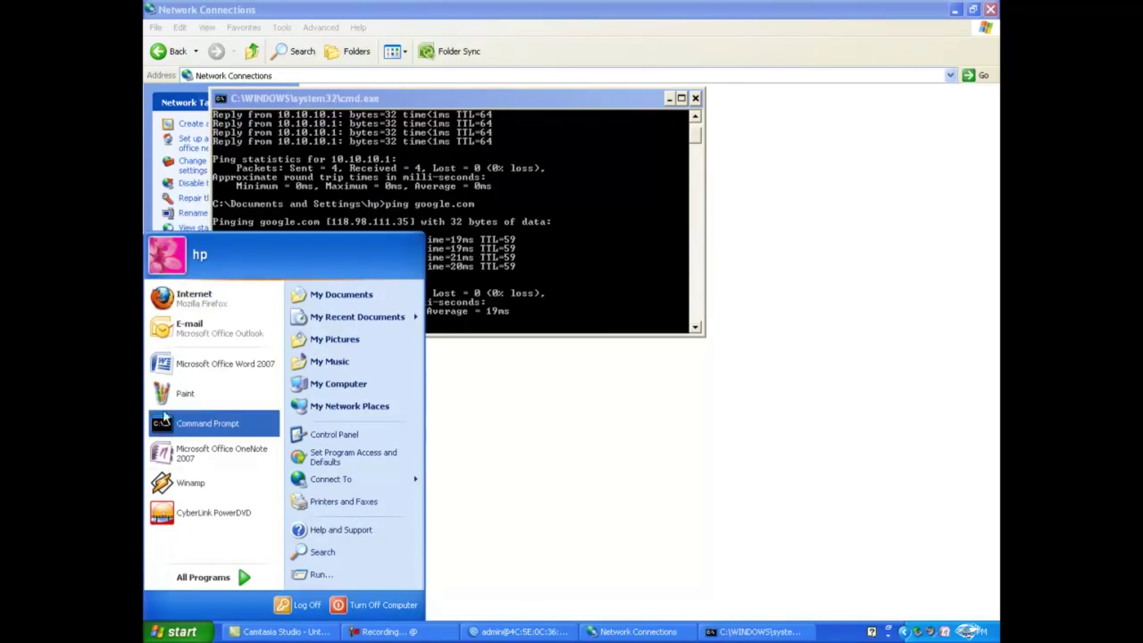
pyautogui.click(202, 304)
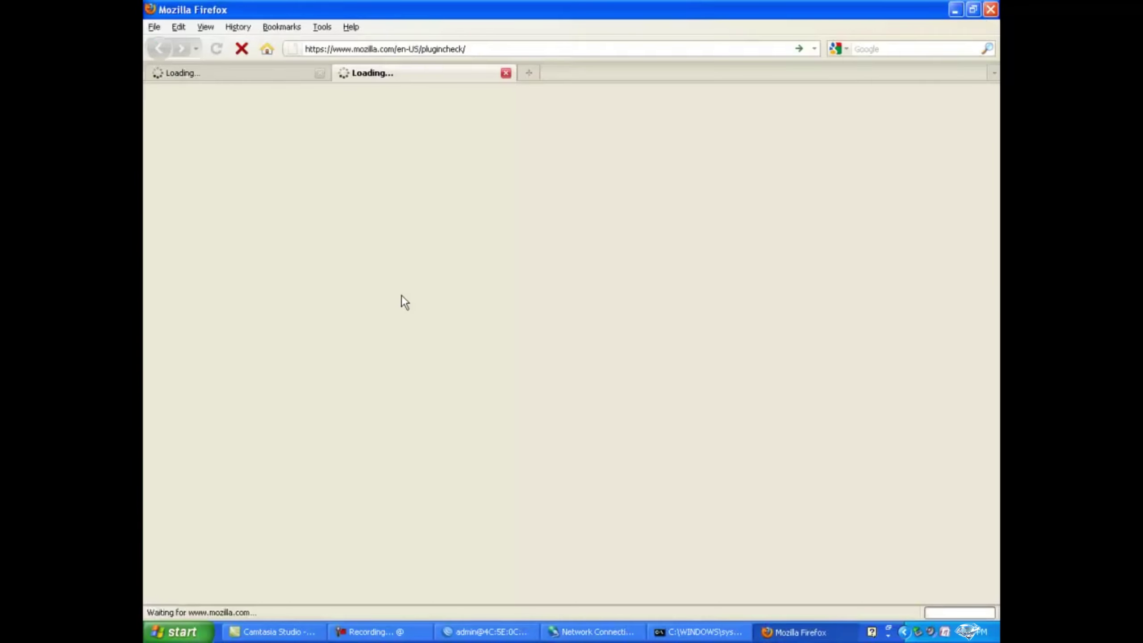
pyautogui.click(322, 74)
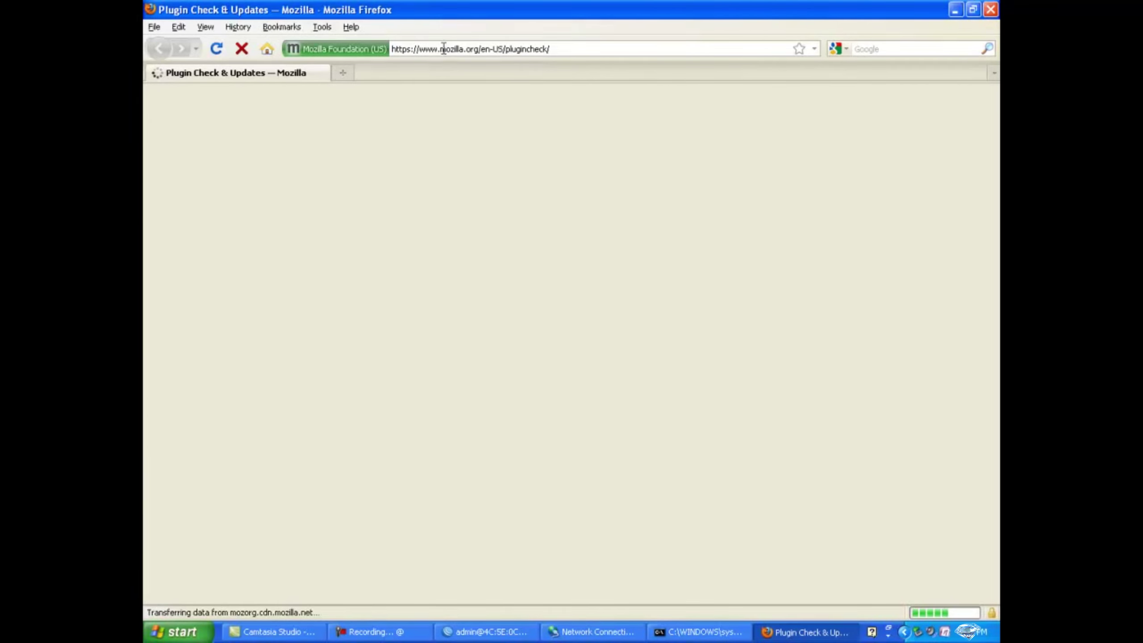
# - Load id-networkers.com in place of the plugin check page and look through its home page to test web browsing
pyautogui.click(571, 48)
pyautogui.click(571, 48)
pyautogui.moveTo(572, 48); pyautogui.dragTo(342, 49)
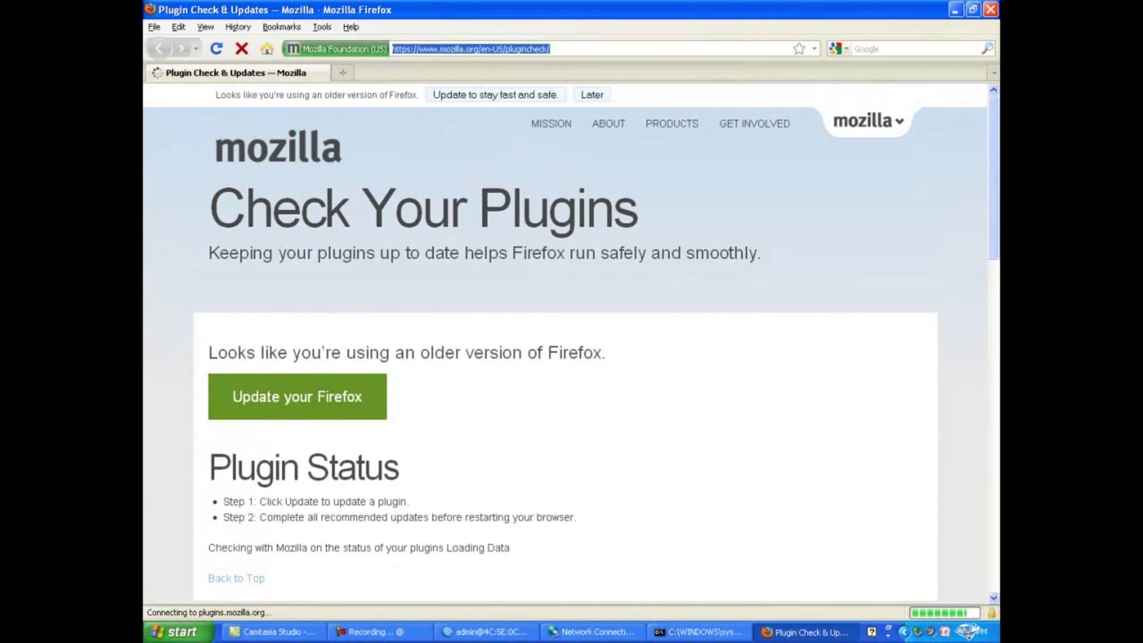
pyautogui.write('id')
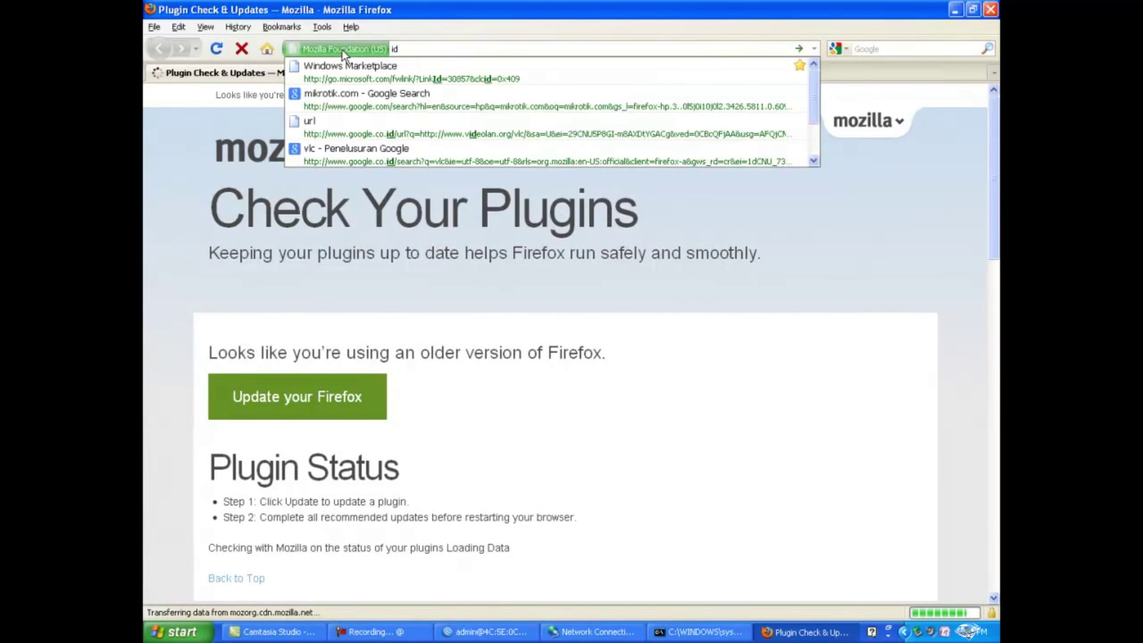
pyautogui.write('-netw')
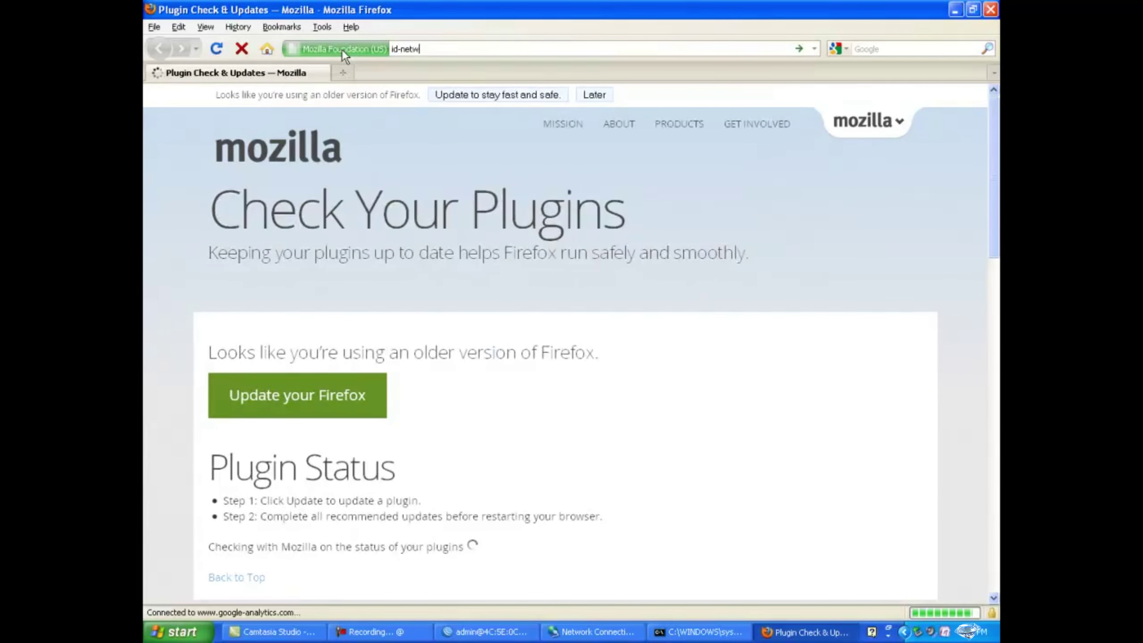
pyautogui.write('orker')
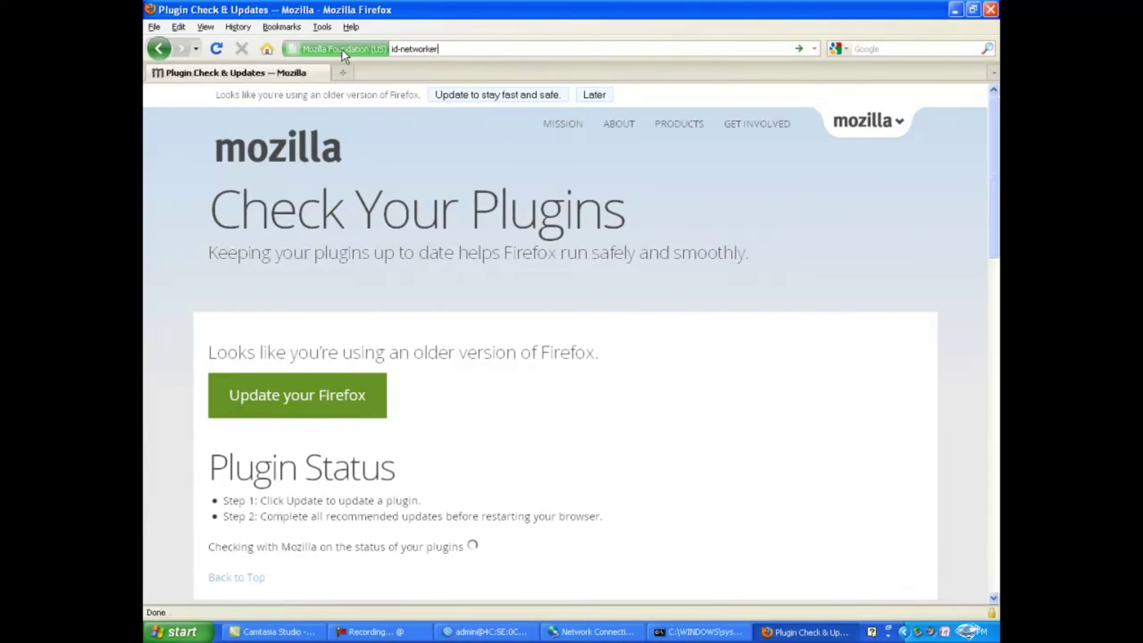
pyautogui.write('s.com')
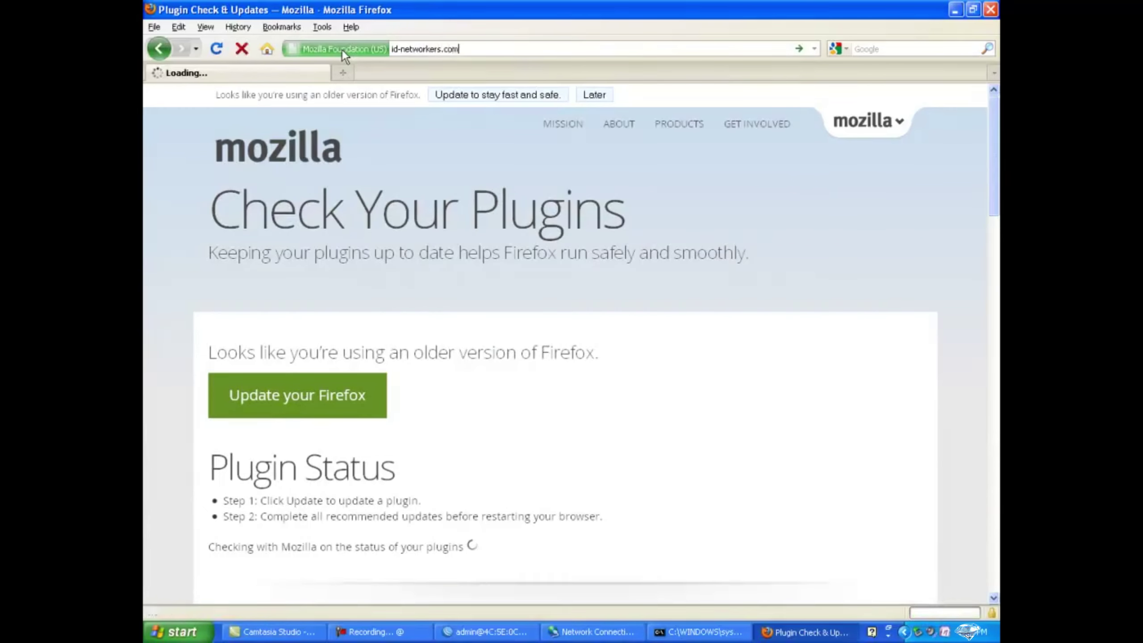
pyautogui.press('Return')
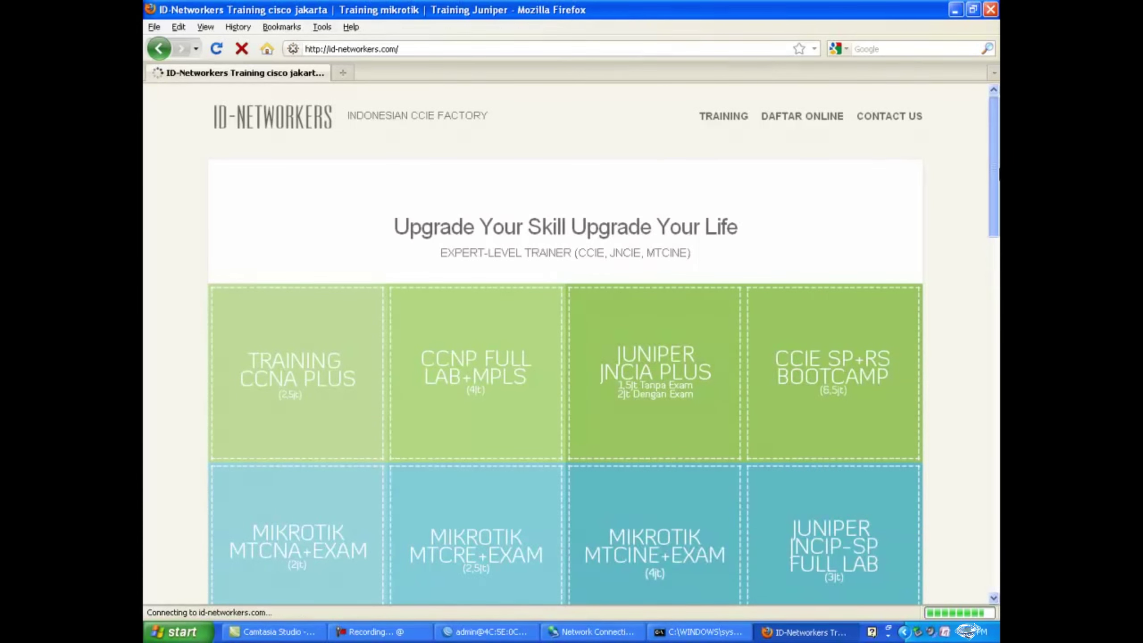
pyautogui.scroll(-3, 995, 162)
pyautogui.scroll(-5, 999, 217)
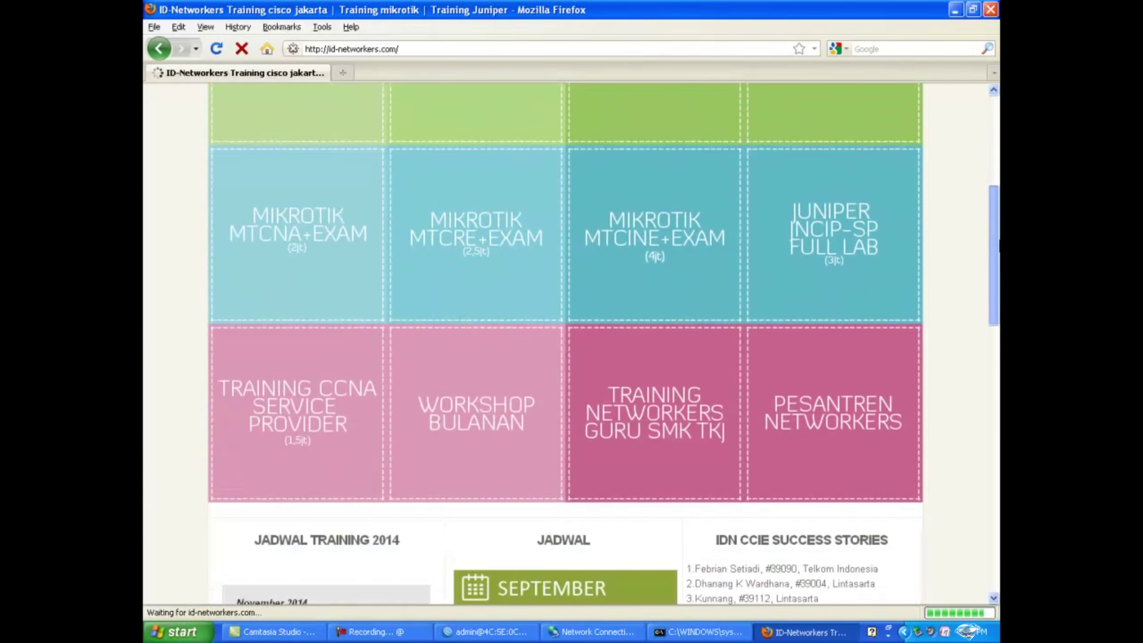
pyautogui.scroll(-2, 998, 240)
pyautogui.scroll(6, 999, 211)
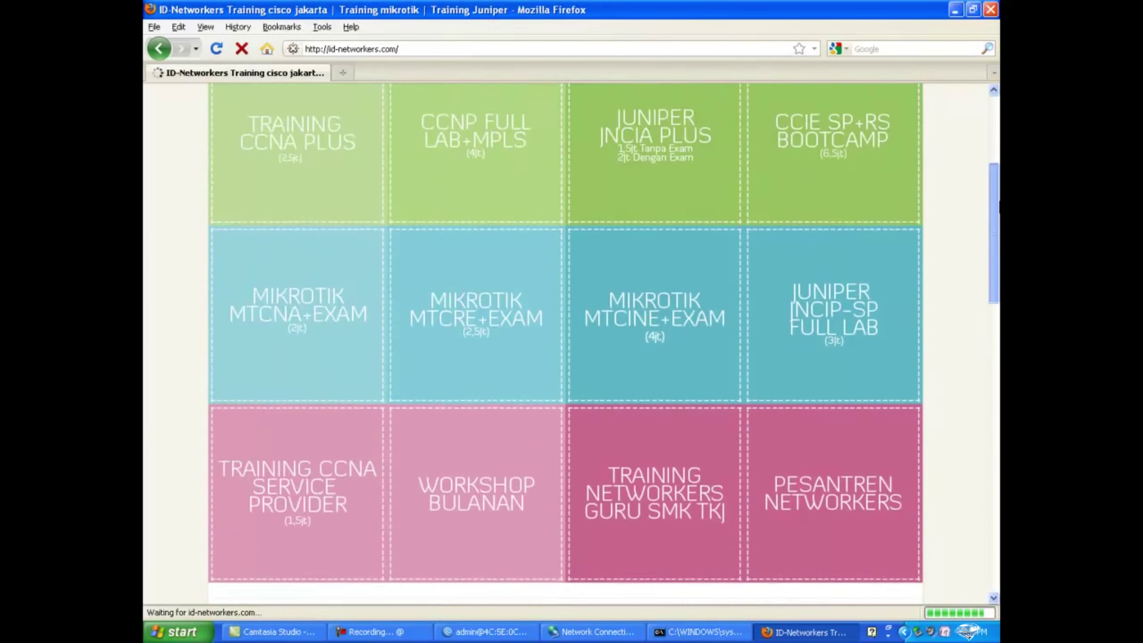
pyautogui.scroll(3, 999, 180)
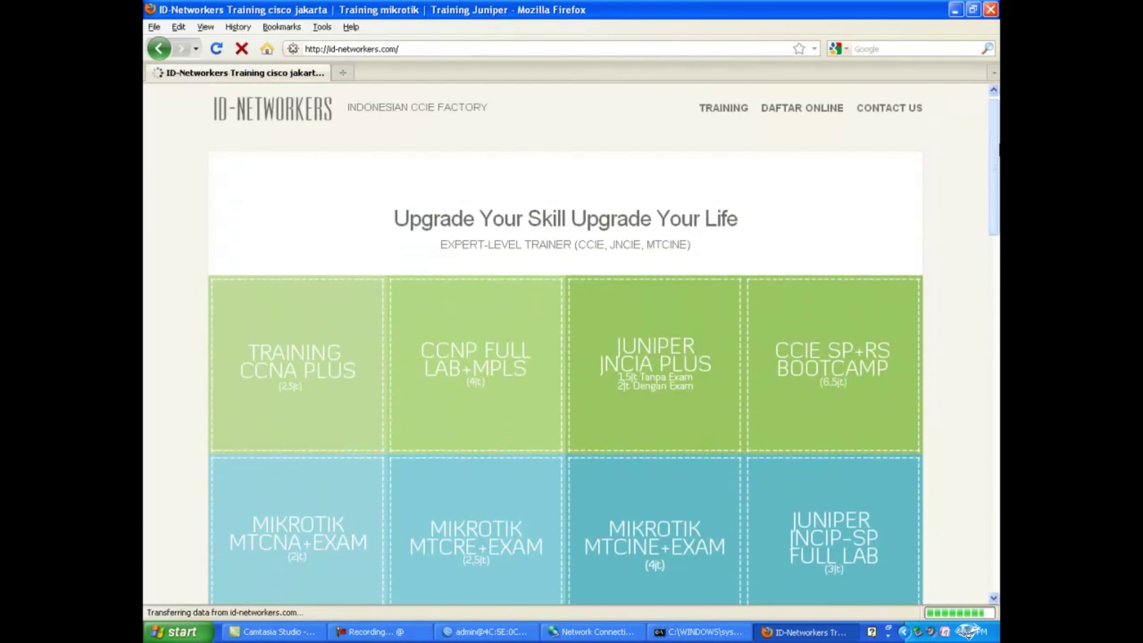